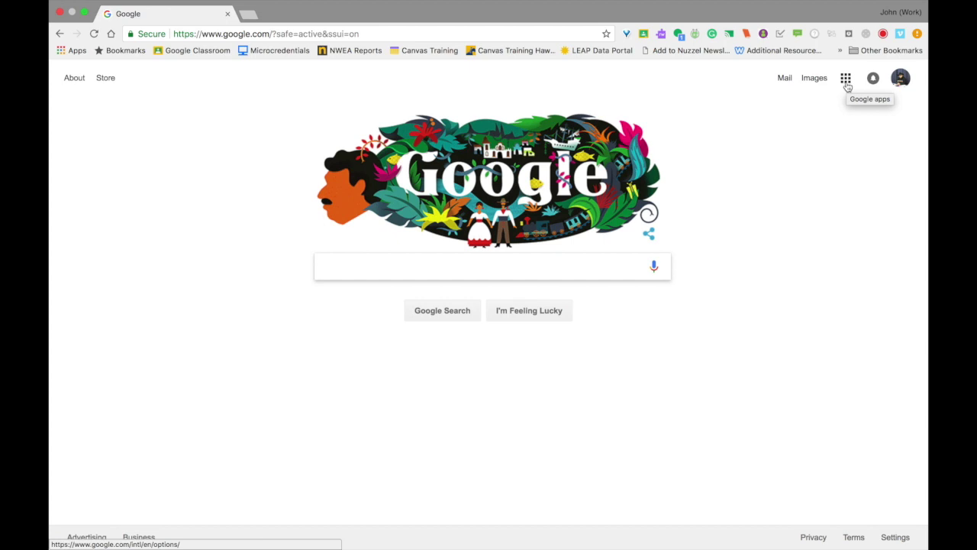
Open Google Sites from the Google apps available on the search home page
click(846, 79)
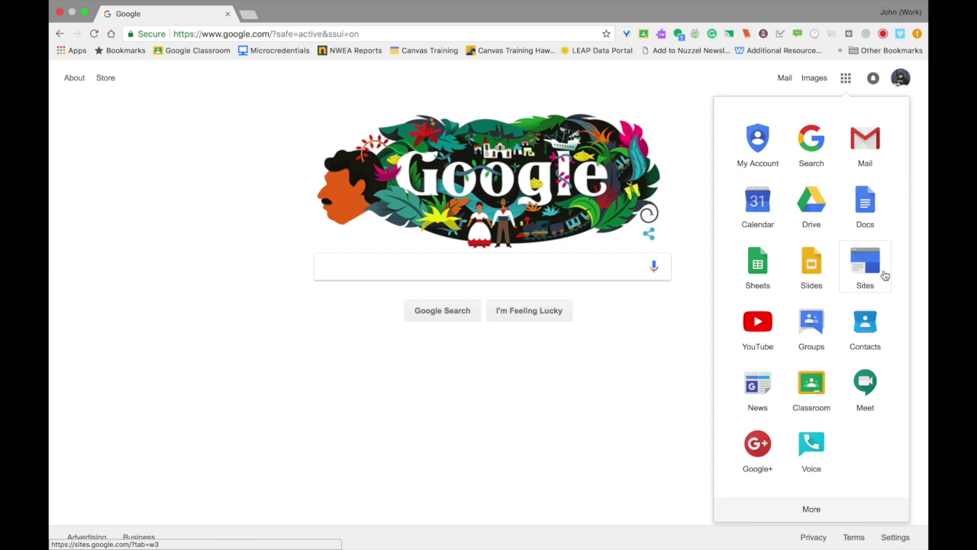
click(885, 275)
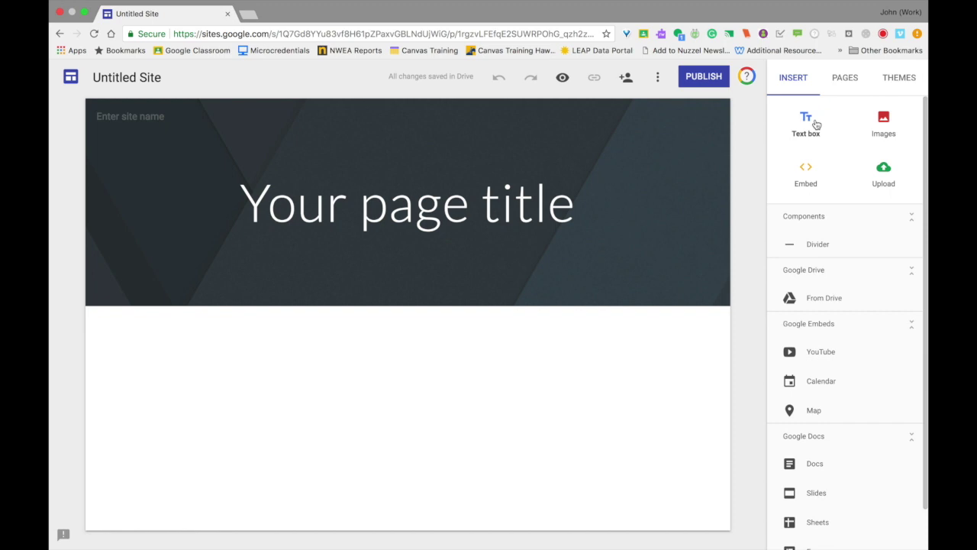
Insert an empty text box below the header and review its text style and alignment options
click(816, 124)
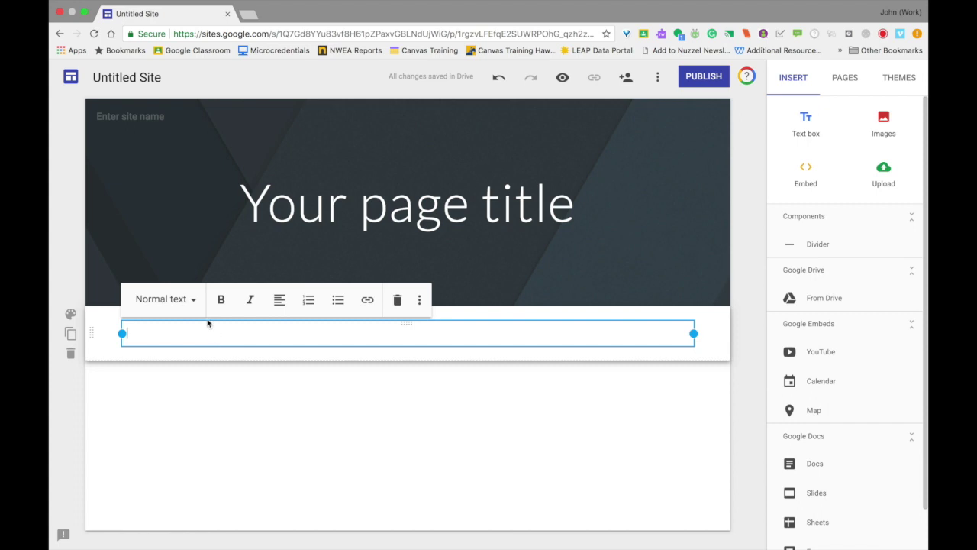
click(194, 300)
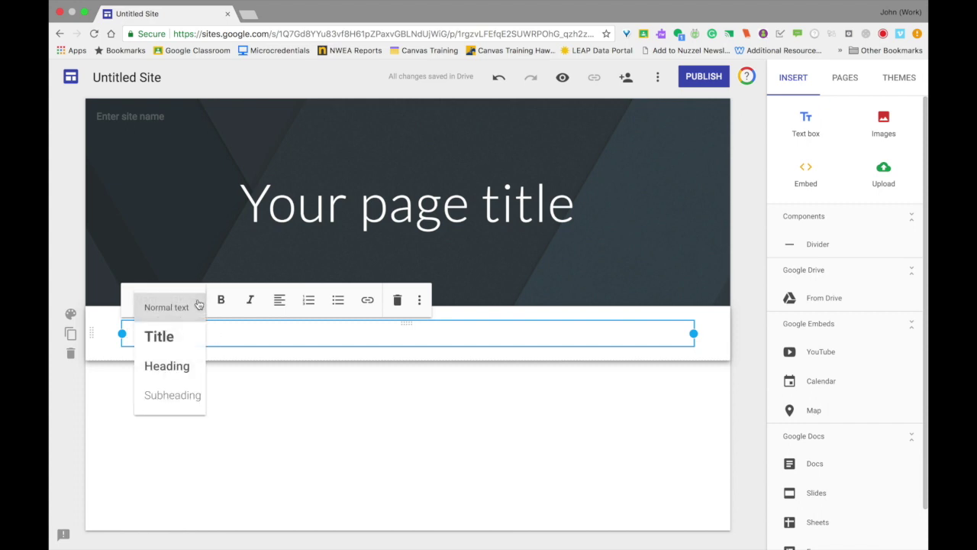
click(199, 304)
click(282, 302)
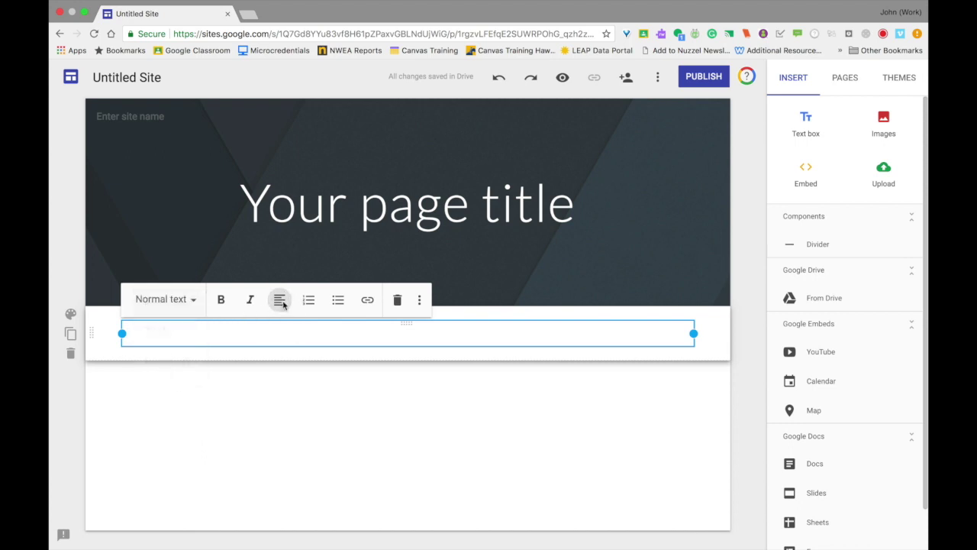
Look at the options for embedding web content, uploading files and selecting images without inserting anything
click(806, 170)
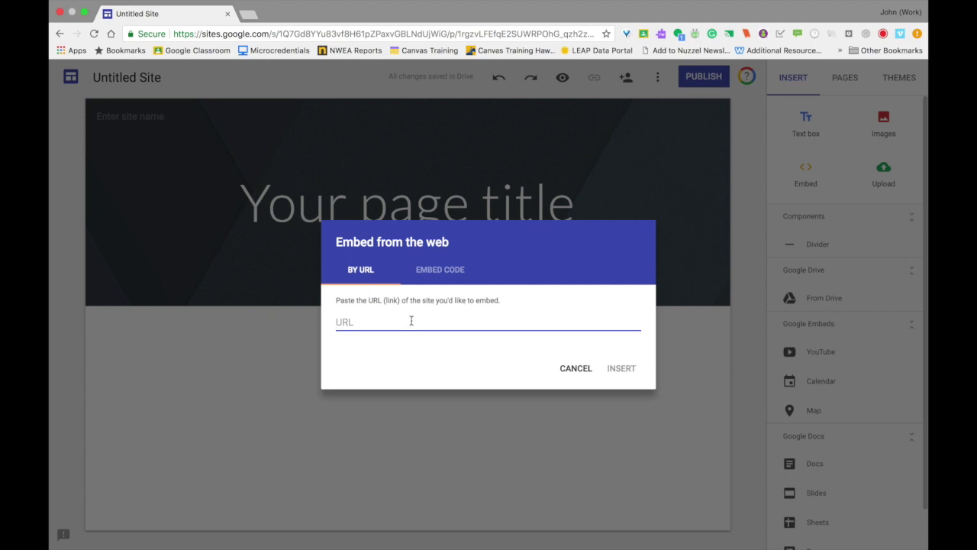
text(google.com)
click(579, 370)
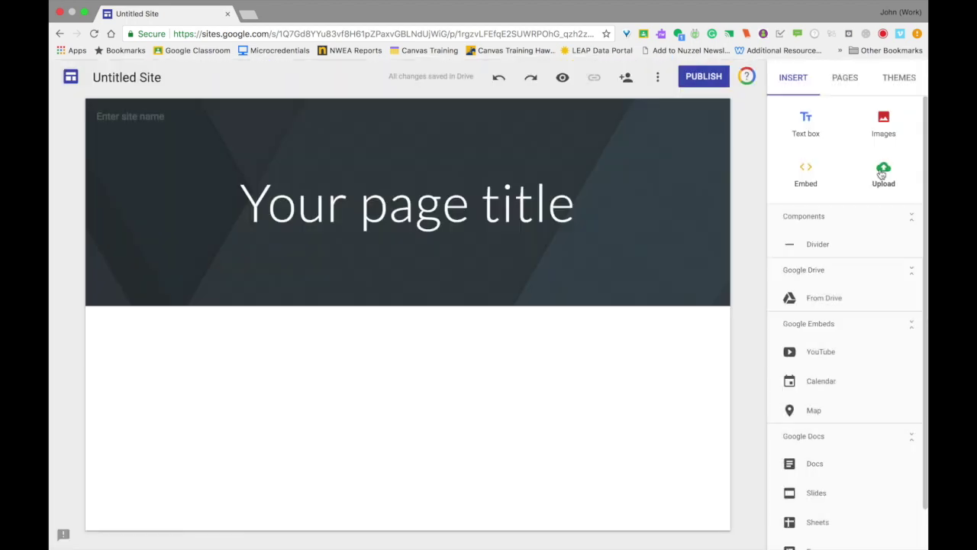
click(884, 172)
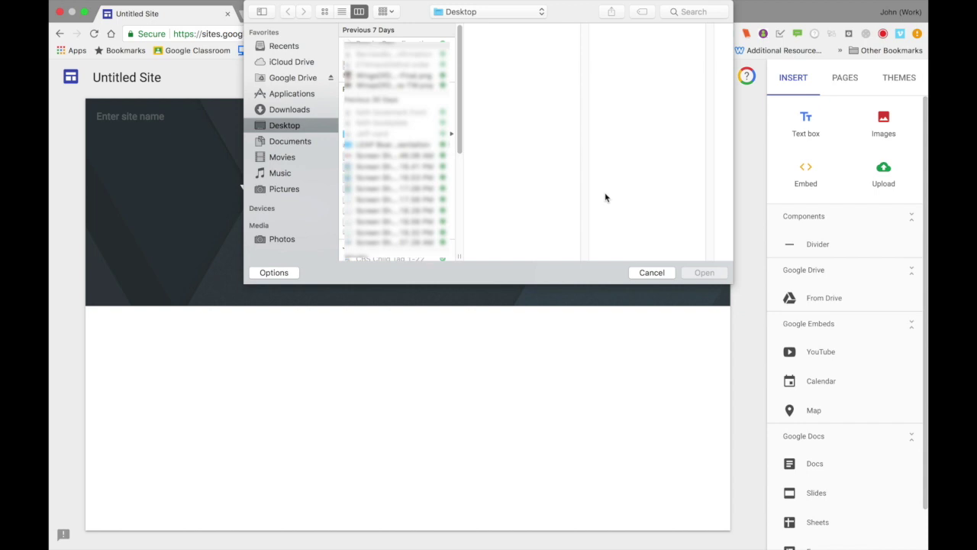
click(653, 273)
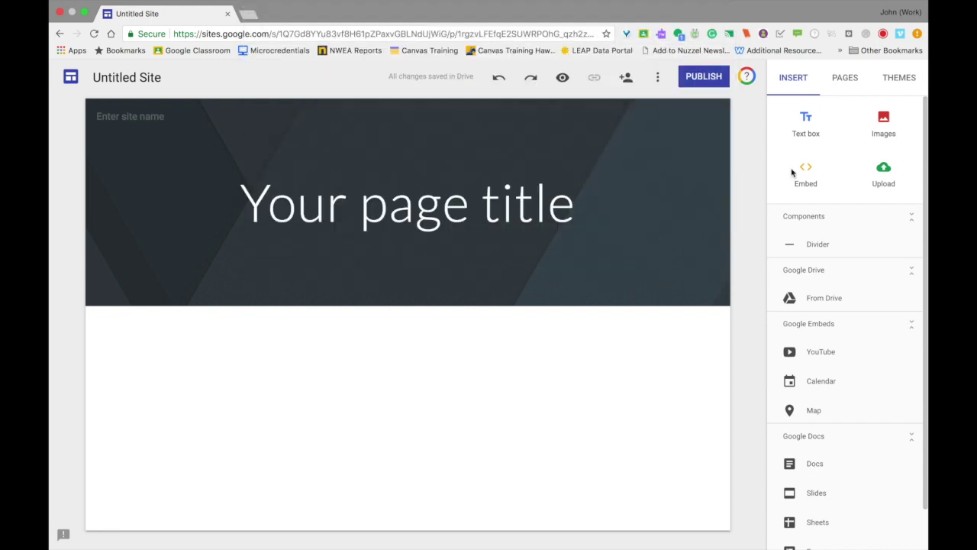
click(884, 126)
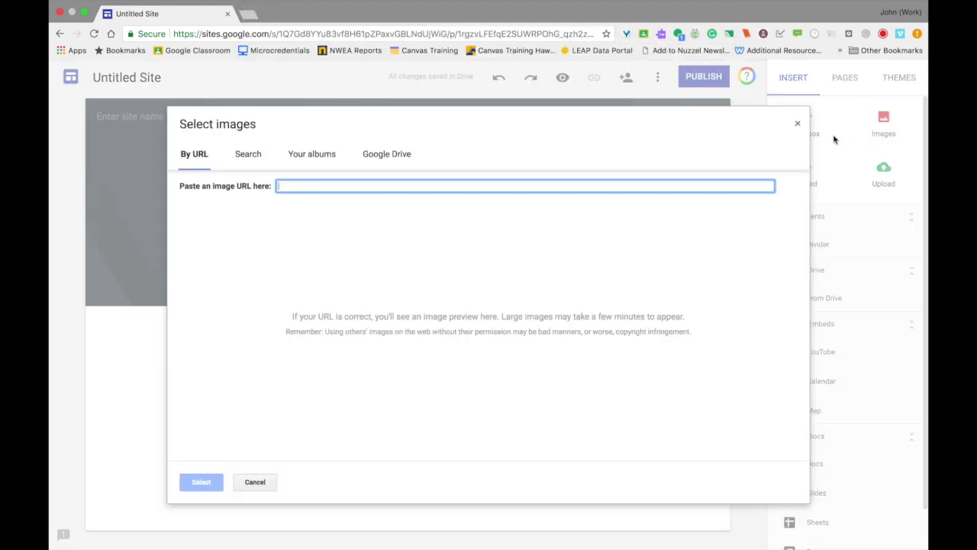
click(798, 124)
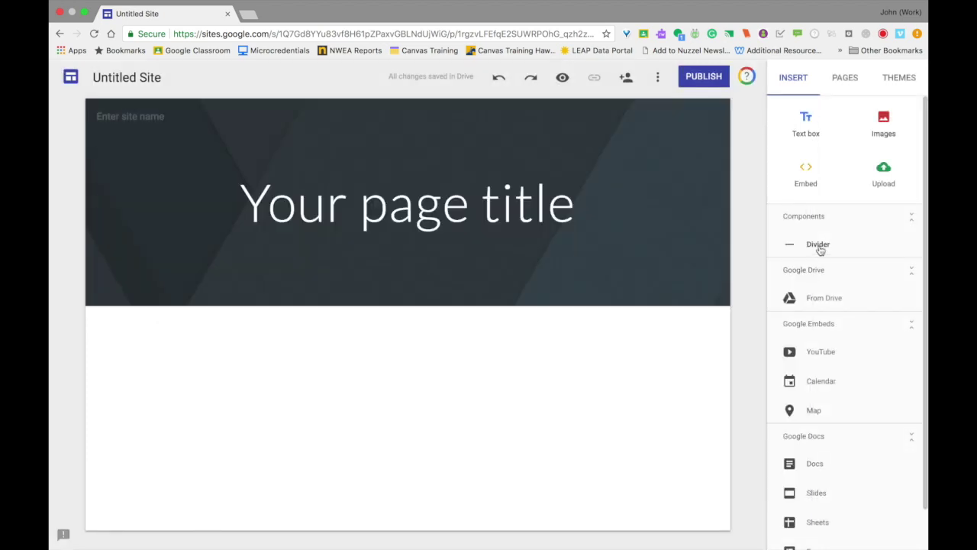
Browse the folders and files in My Drive that can be inserted, and review the remaining Google content types
click(828, 299)
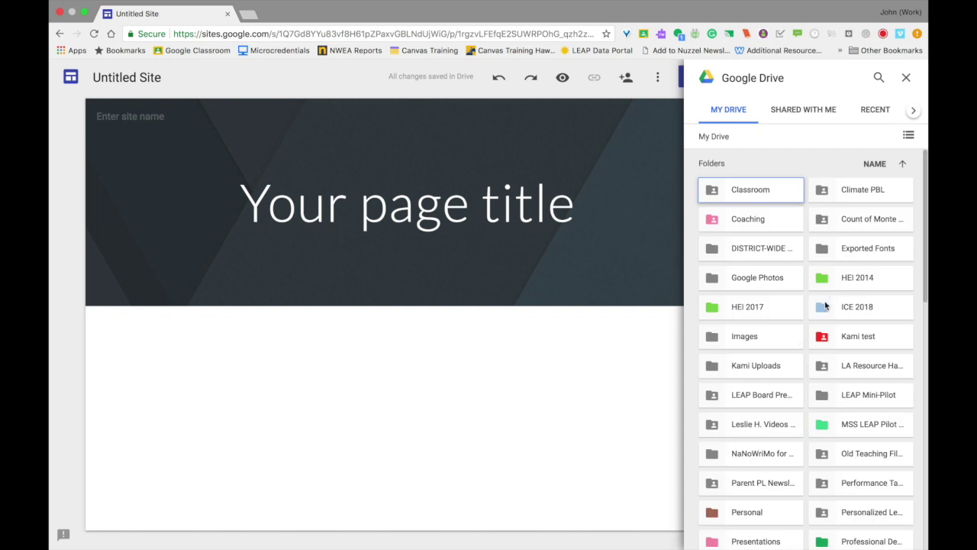
scroll(787, 344, down, 2)
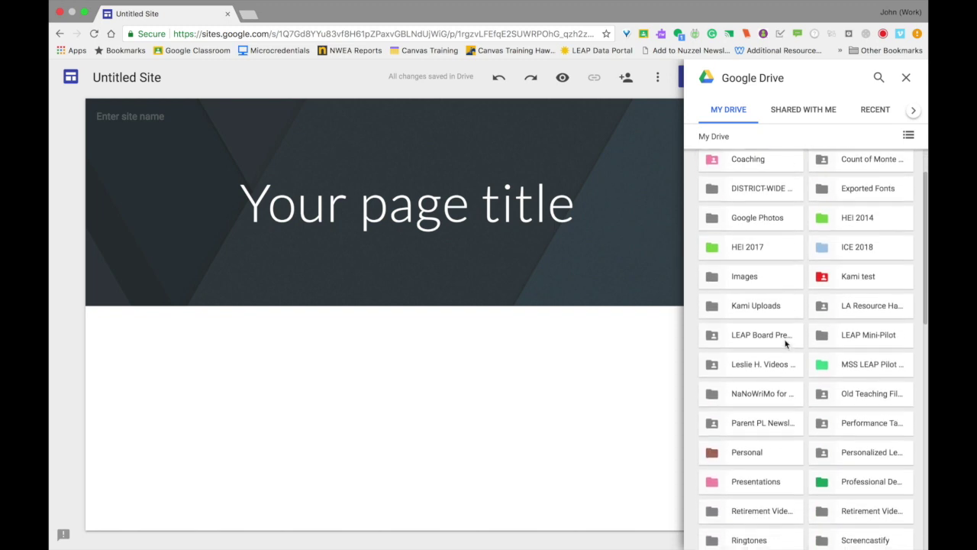
scroll(785, 344, down, 5)
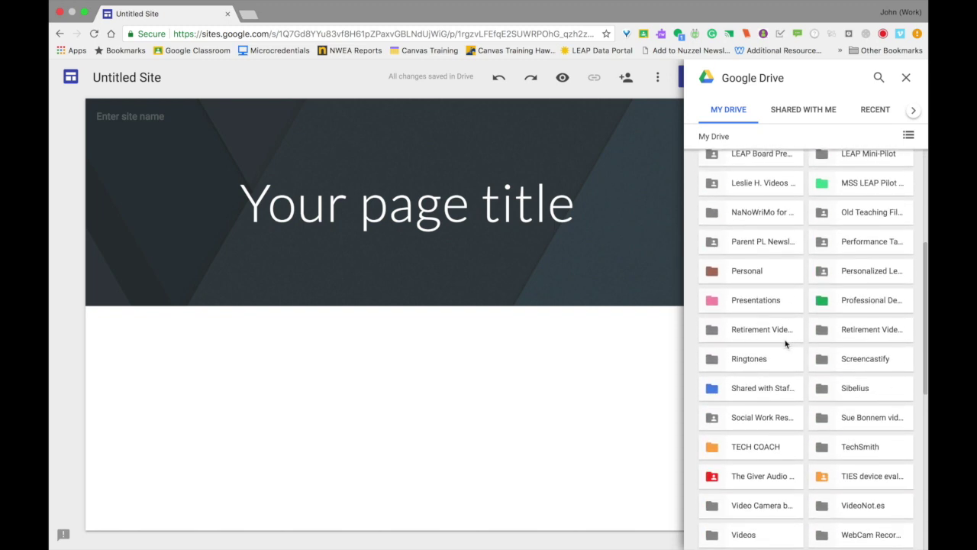
scroll(786, 344, down, 4)
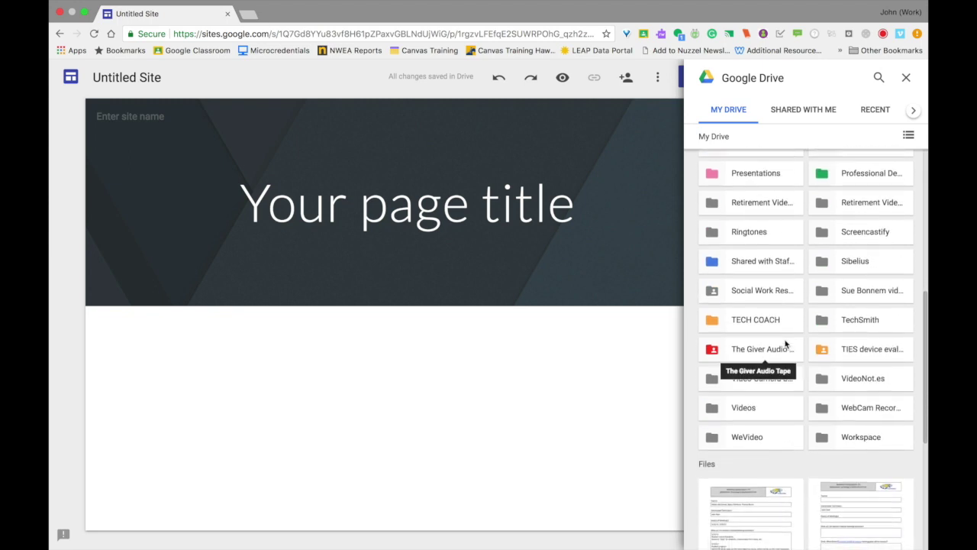
scroll(786, 343, down, 15)
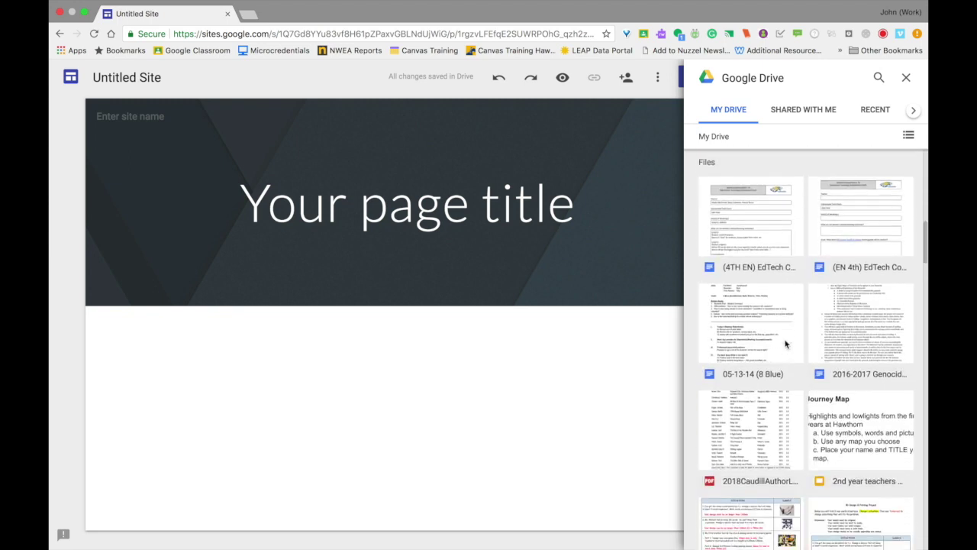
scroll(786, 344, down, 15)
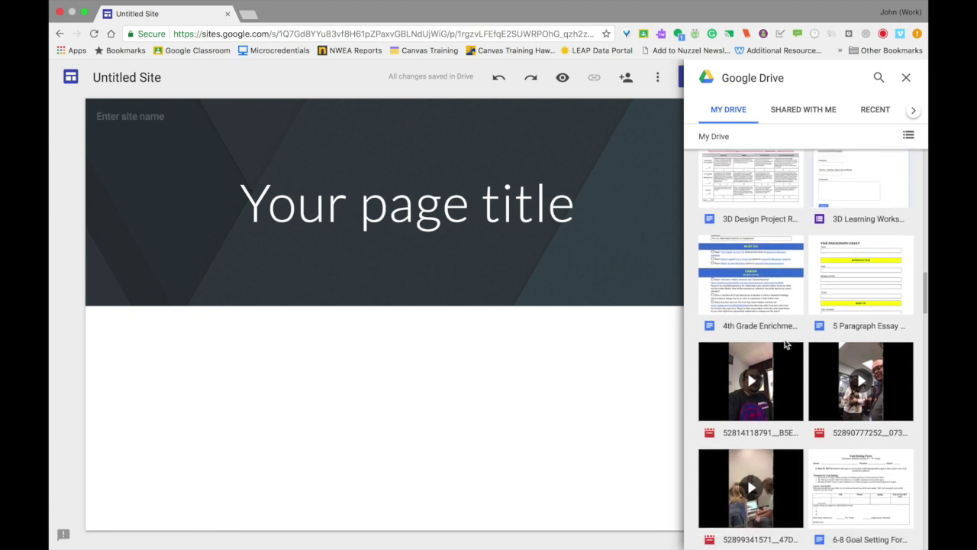
scroll(786, 343, down, 5)
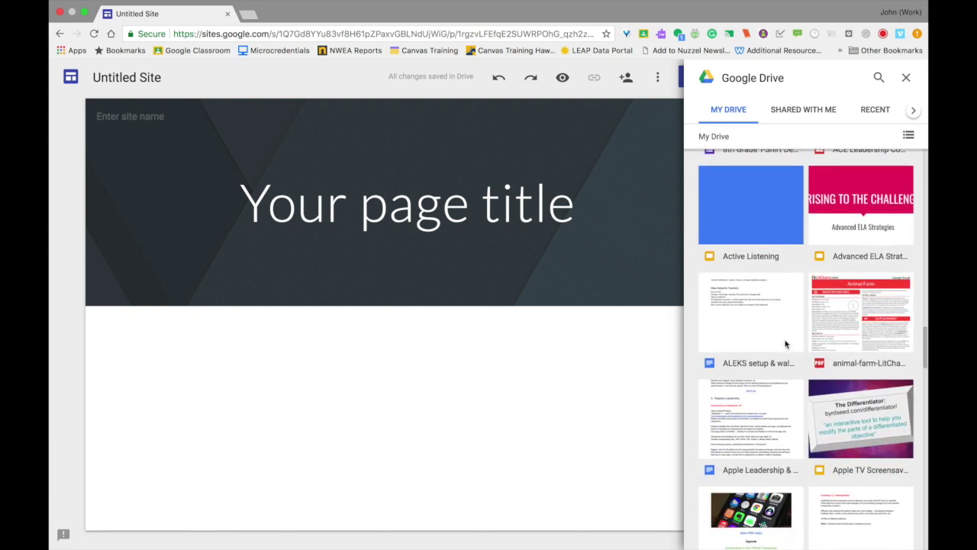
scroll(786, 343, down, 6)
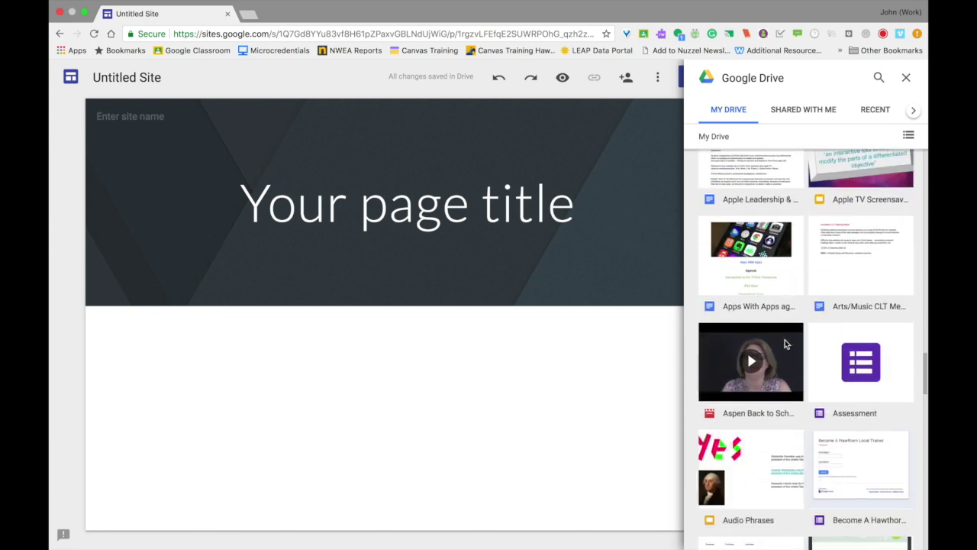
scroll(786, 344, down, 7)
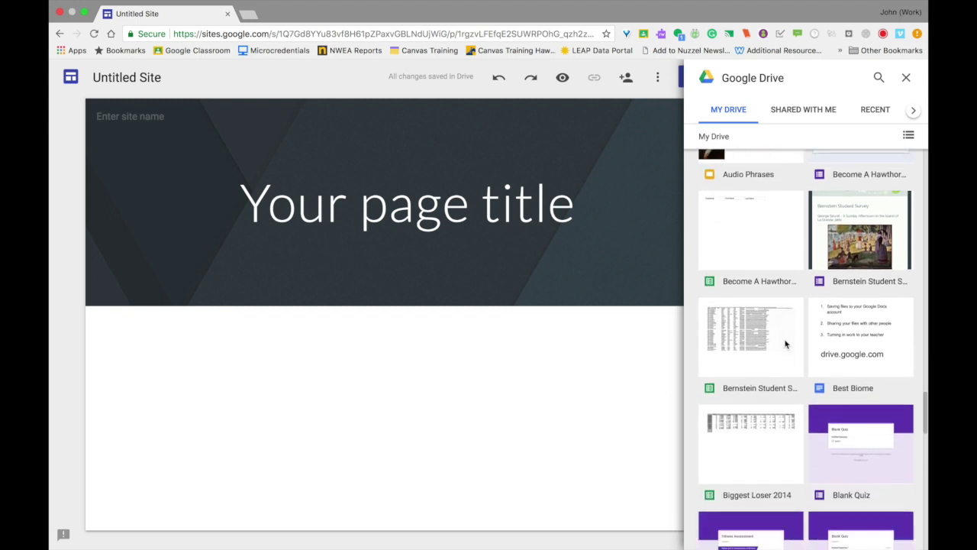
scroll(786, 344, down, 4)
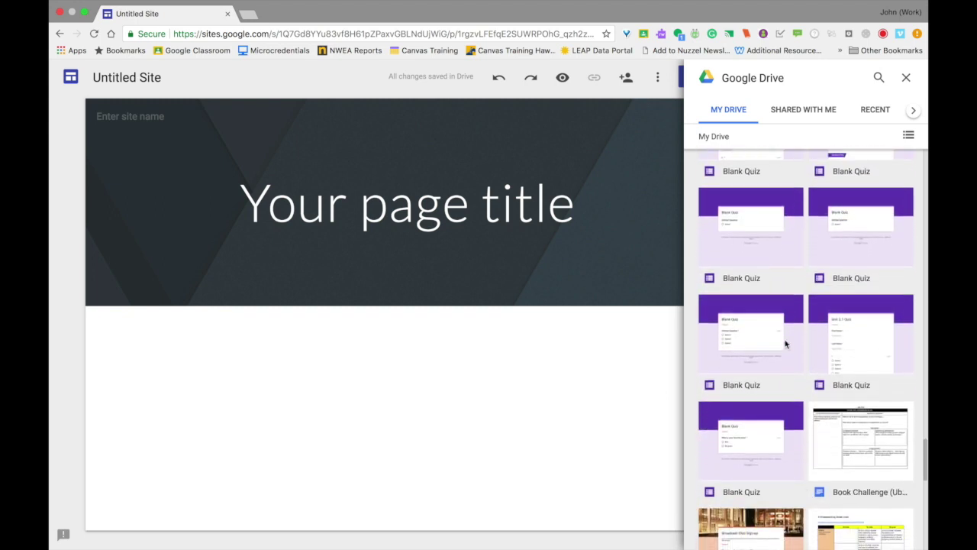
scroll(786, 344, down, 2)
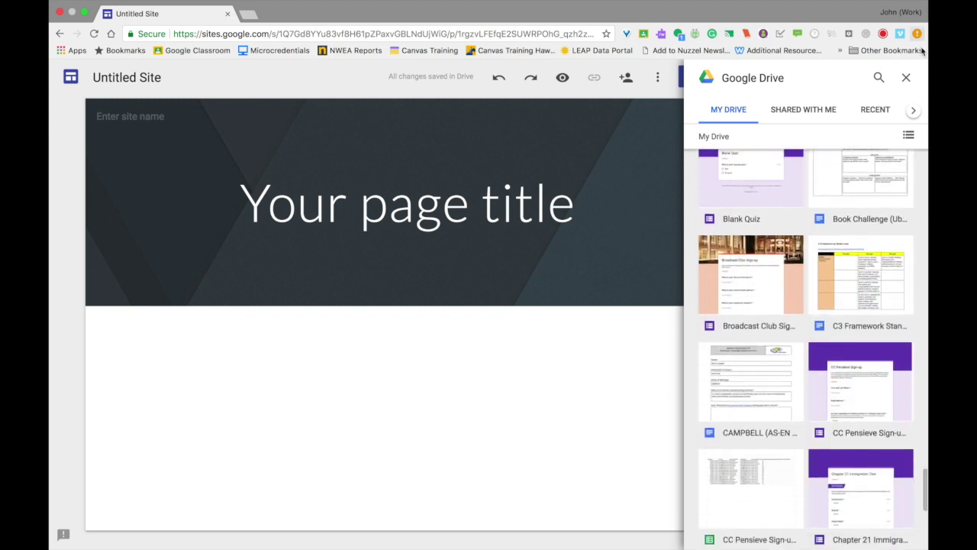
click(906, 79)
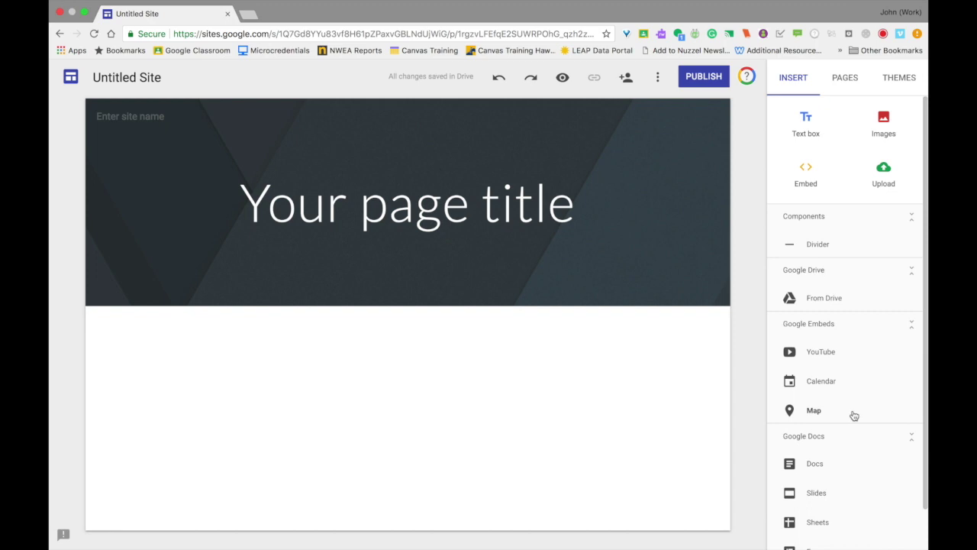
scroll(854, 416, down, 1)
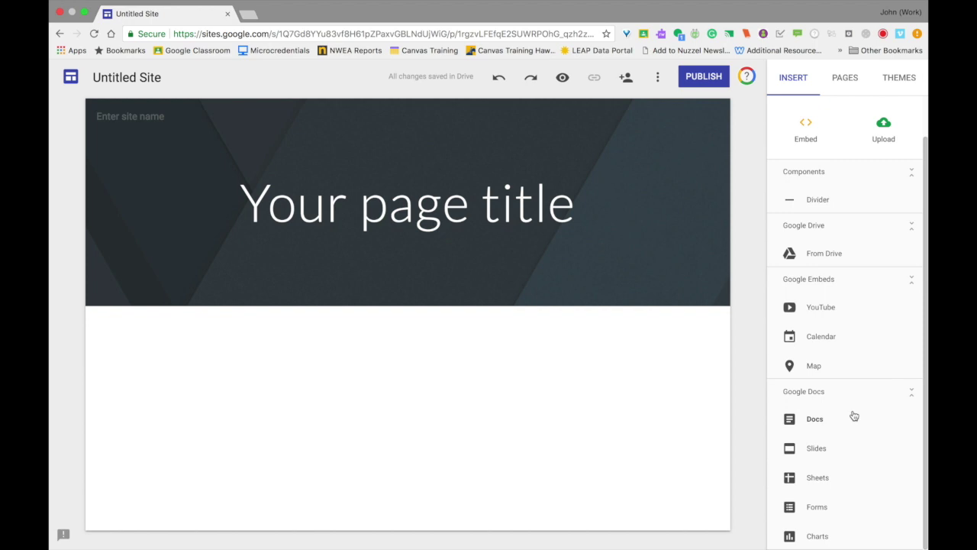
Add a new page named "Page 2" to the site
click(846, 84)
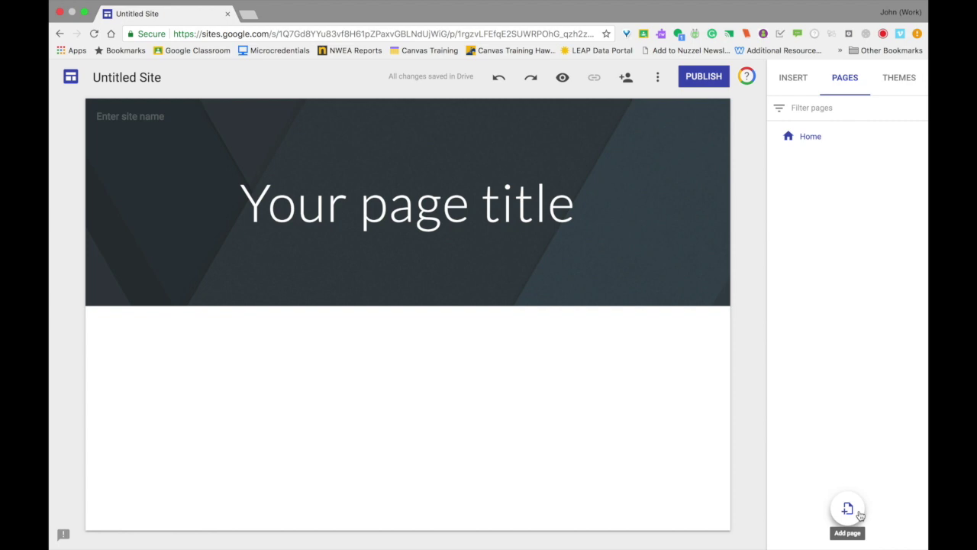
click(847, 509)
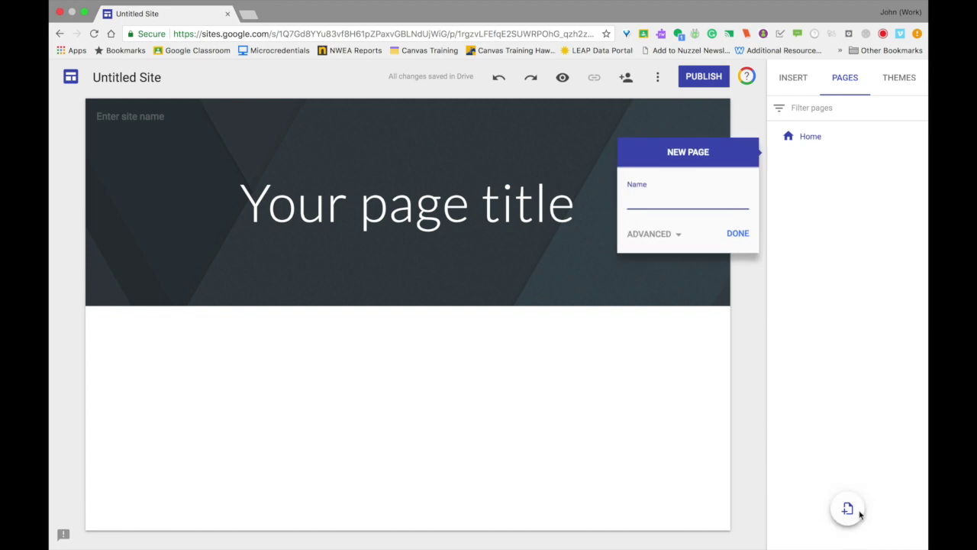
text(Page 2)
click(738, 233)
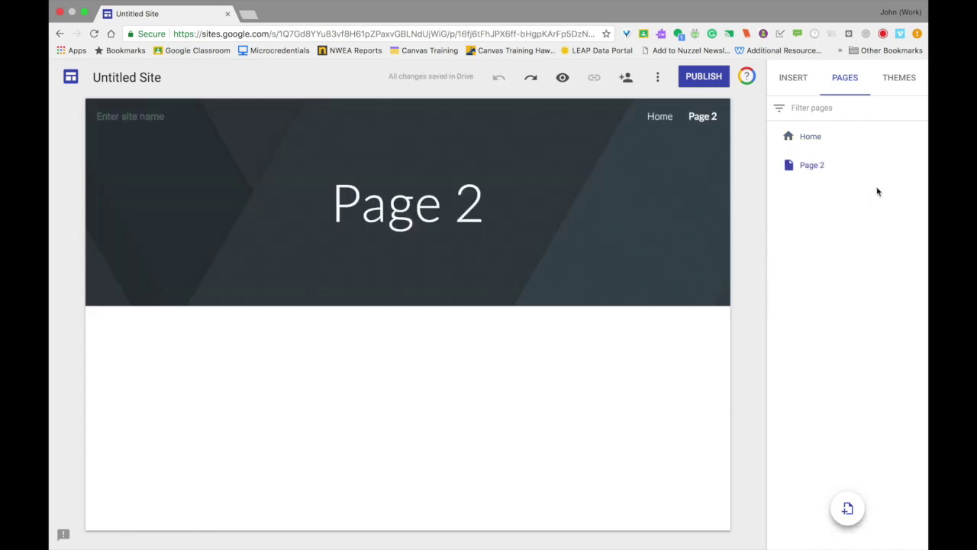
Rename the page "Page 2" as "Classes" in its page properties
mouse_move(901, 177)
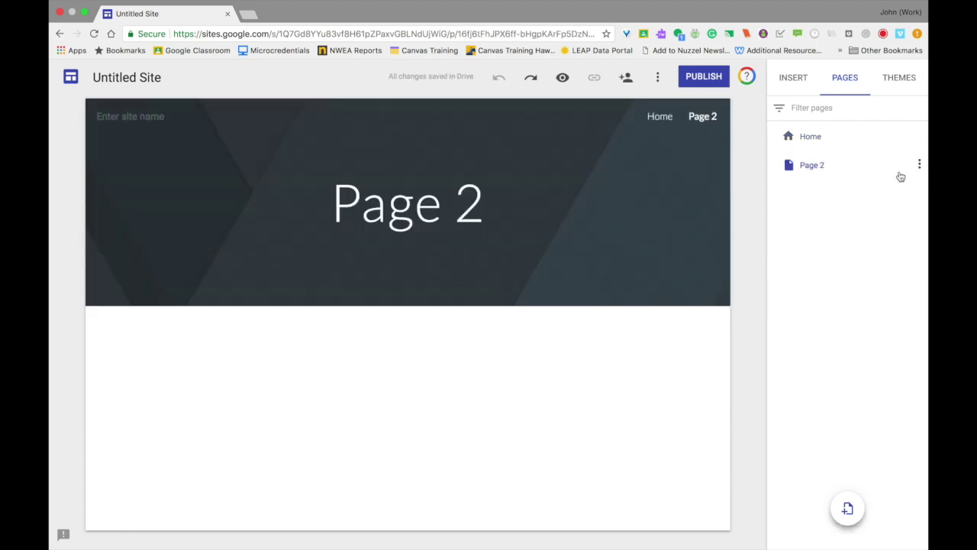
click(847, 168)
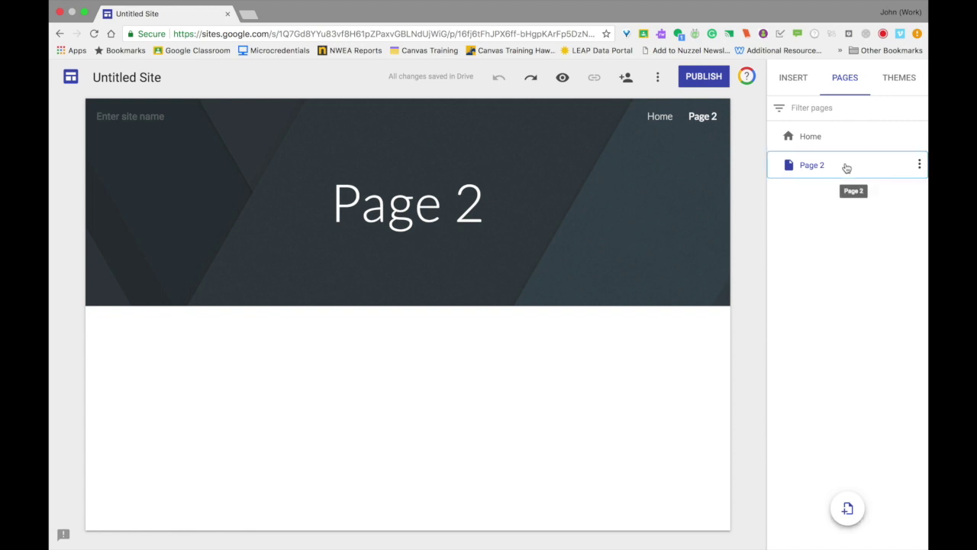
click(920, 166)
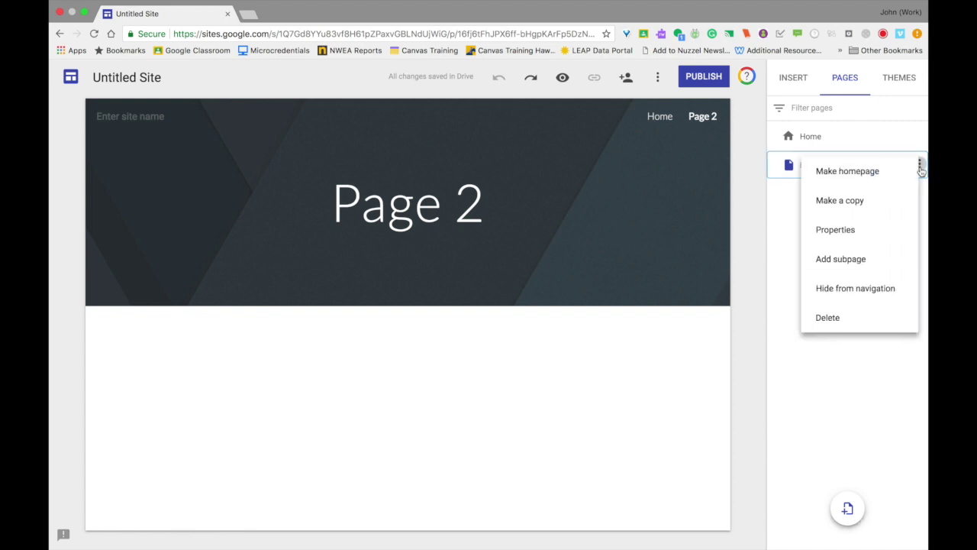
click(840, 230)
triple_click(672, 214)
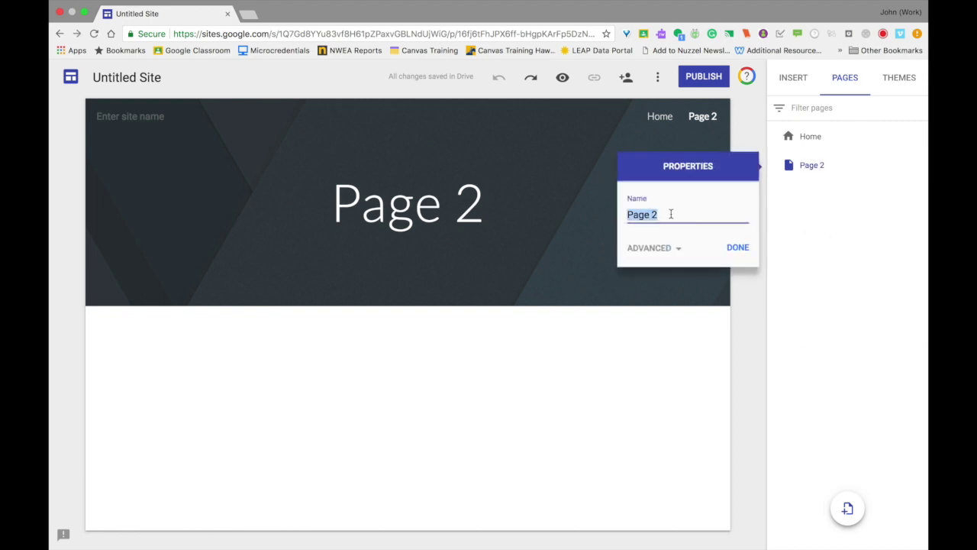
text(CLONE)
key(BackSpace)
key(BackSpace)
key(BackSpace)
key(BackSpace)
text(lasses)
click(731, 247)
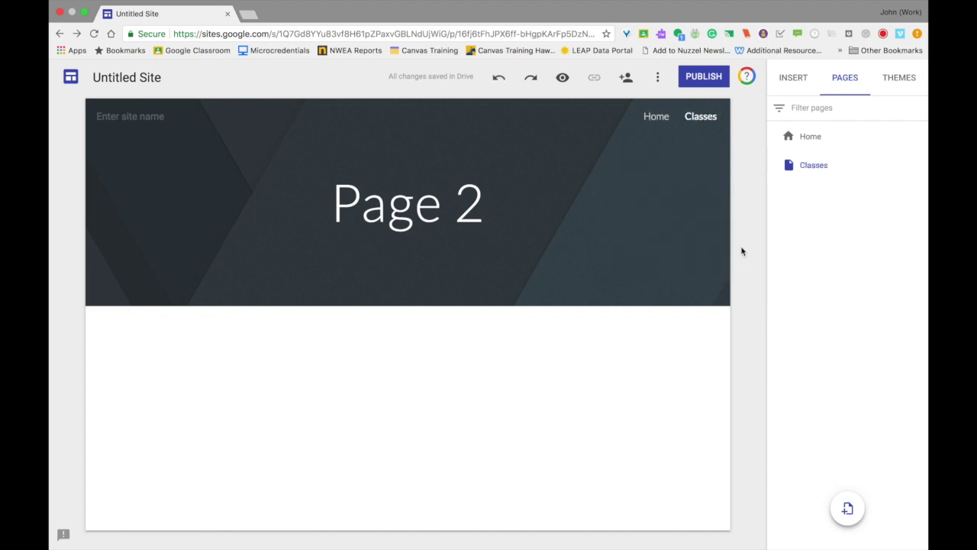
Add a subpage named "Language Arts" under the Classes page
click(920, 164)
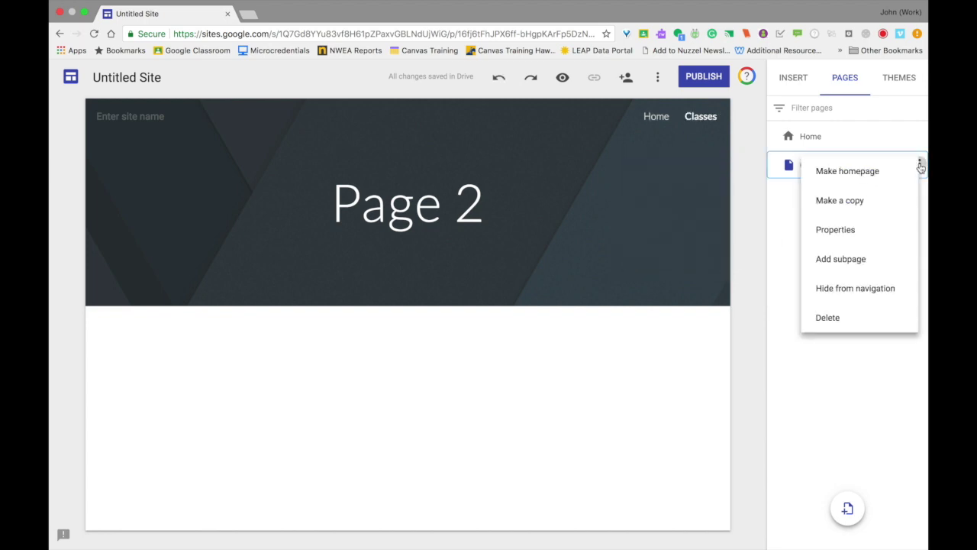
click(878, 264)
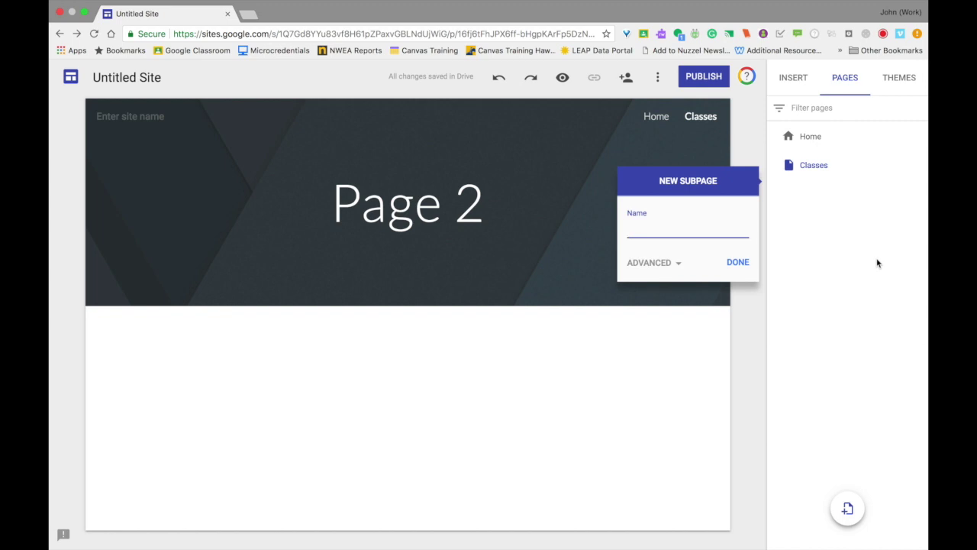
text(Language Arts)
click(738, 262)
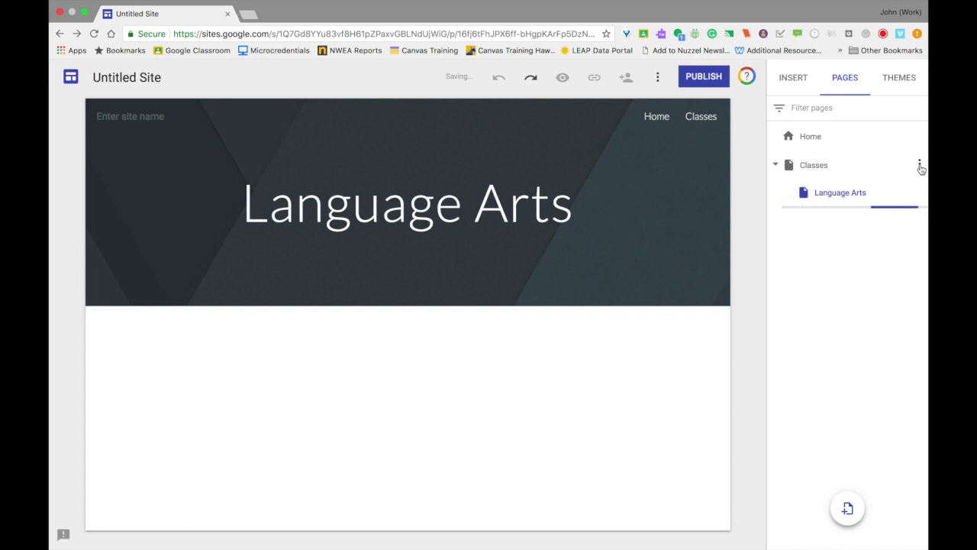
Add a subpage named "Math" under the Classes page
click(921, 165)
click(886, 259)
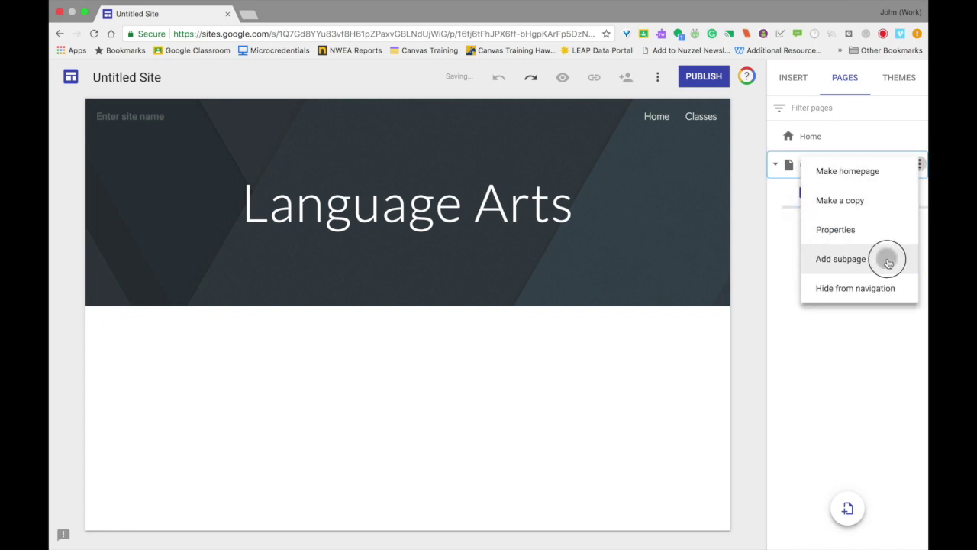
text(Math)
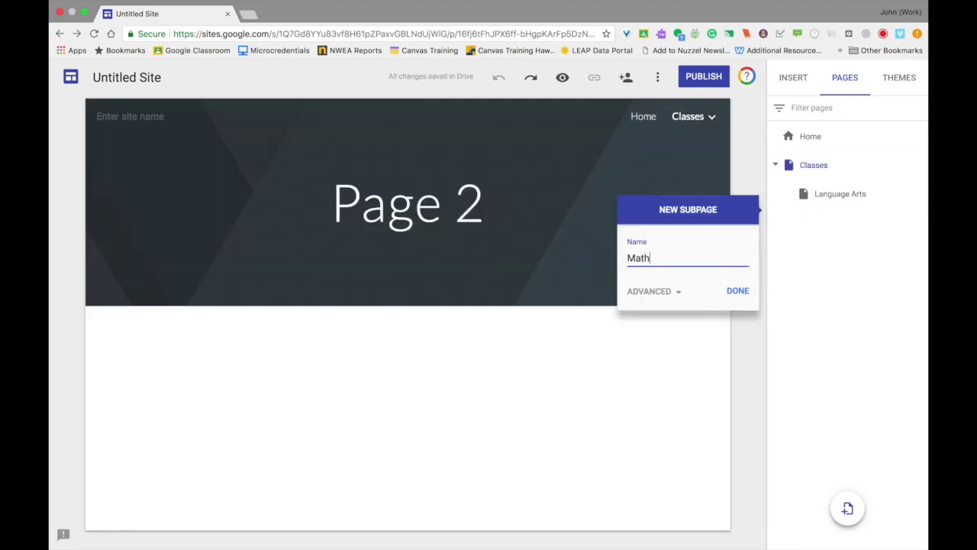
click(738, 291)
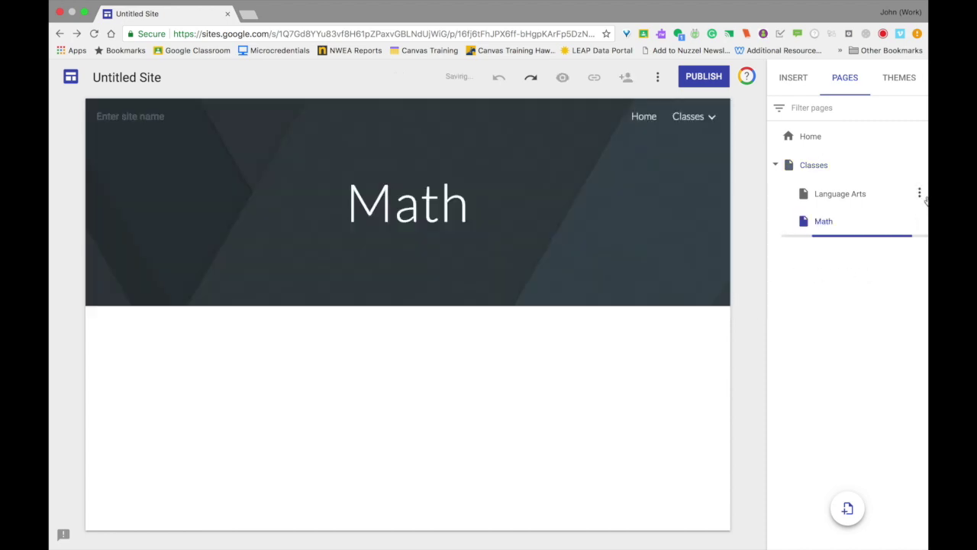
Add a subpage named "Social Studies" under the Classes page
click(920, 165)
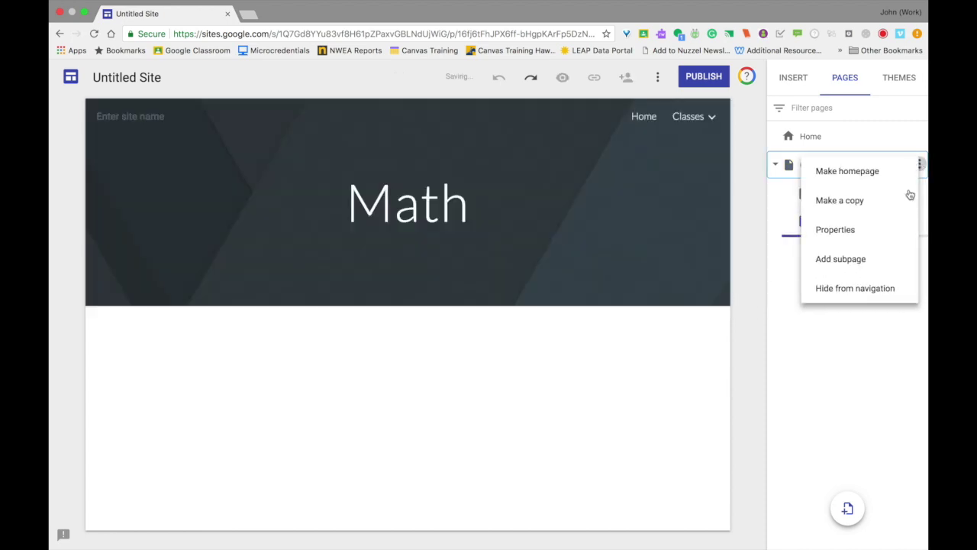
click(878, 260)
text(Social)
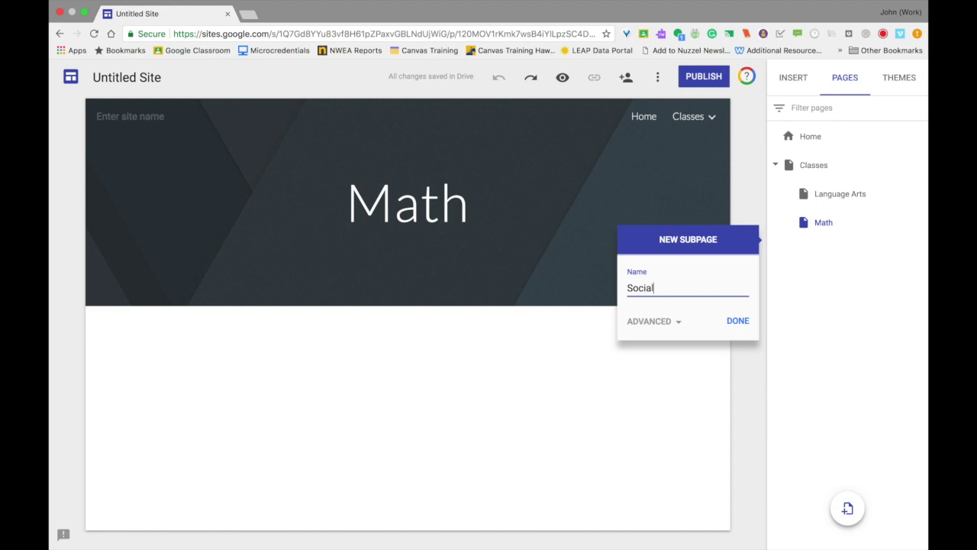
text( Studies)
click(738, 323)
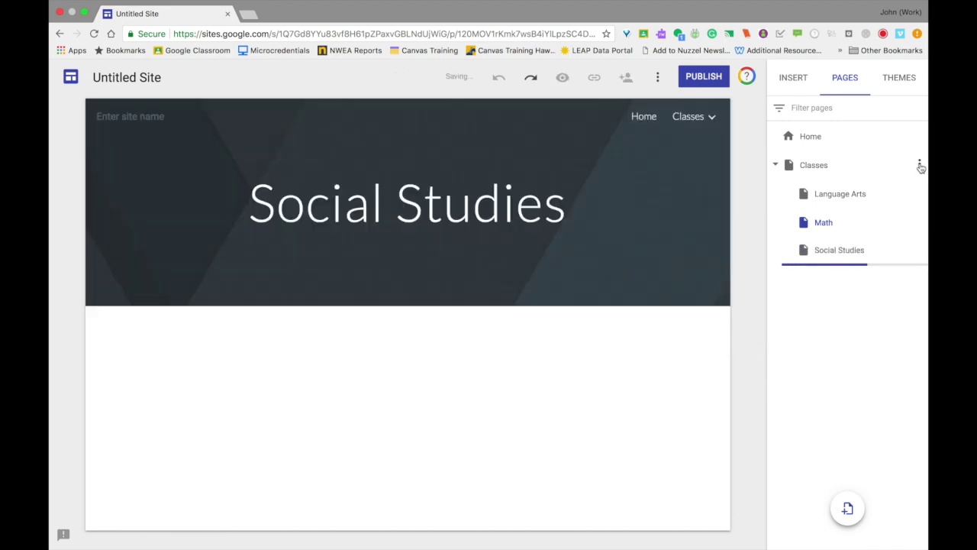
Add a subpage named "Science" under the Classes page
click(921, 166)
click(884, 261)
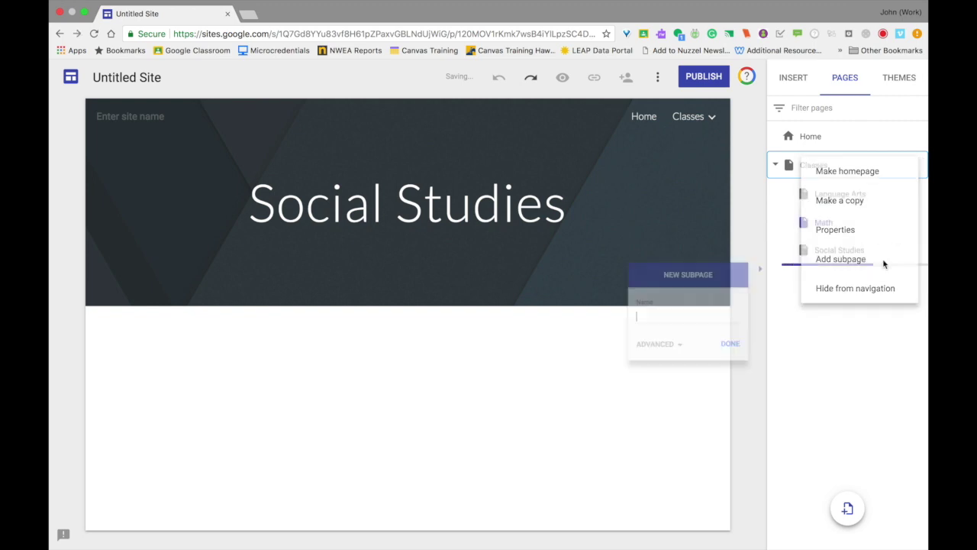
text(Sc)
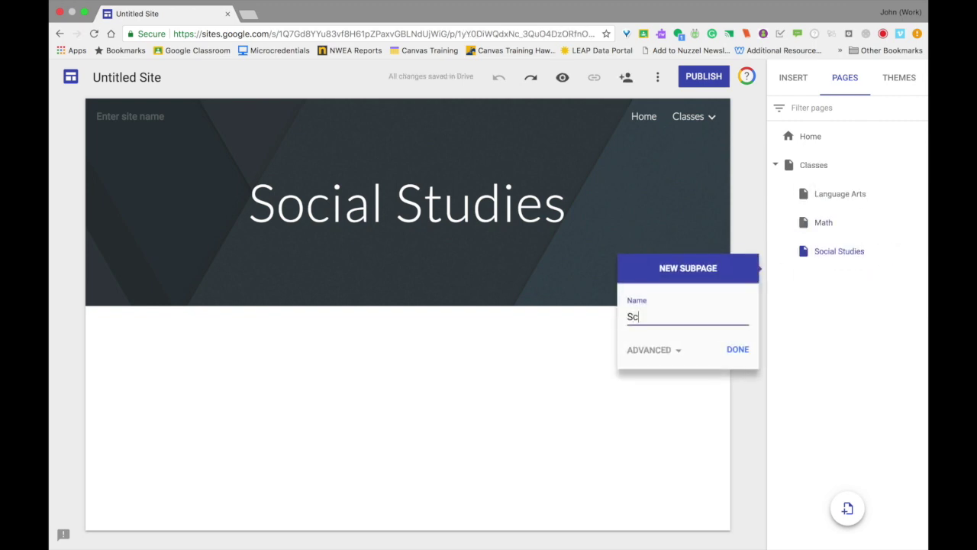
text(ience)
click(741, 350)
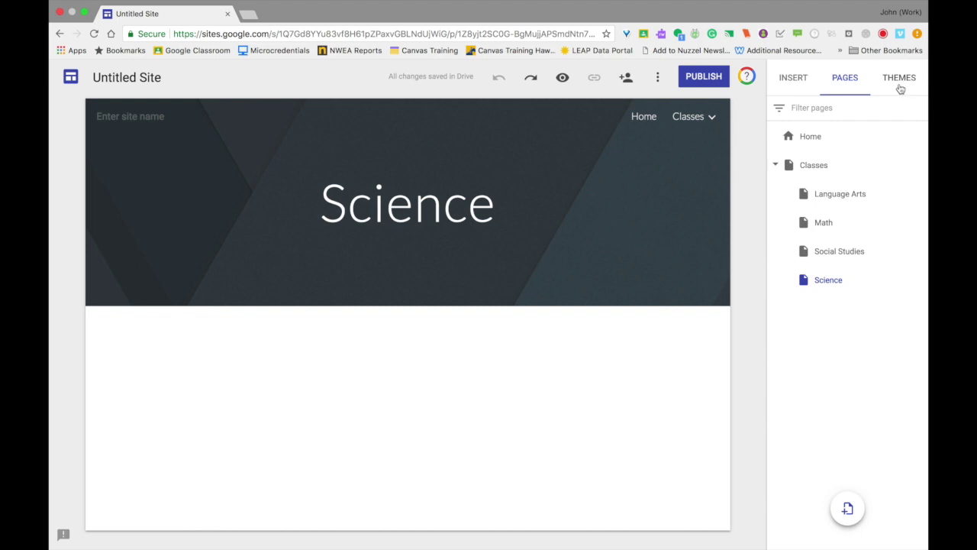
Review the site themes on offer along with the current theme's colour and font style options
click(901, 88)
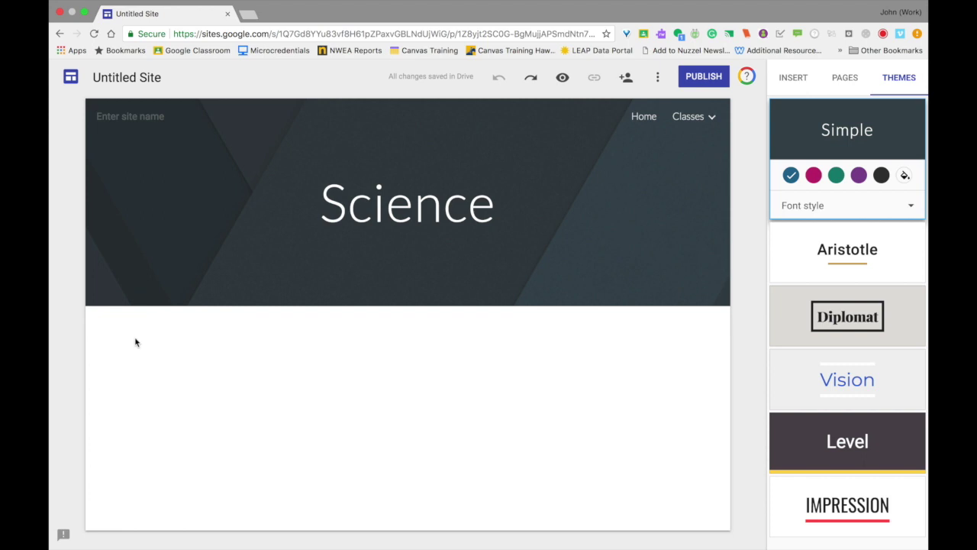
Rename the untitled site document as "Class Project Site"
click(150, 76)
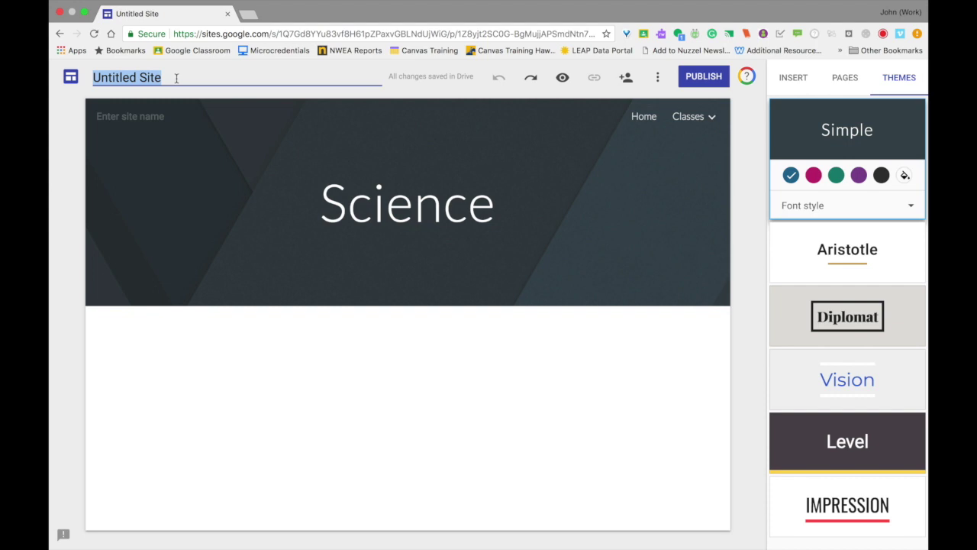
text(CLa)
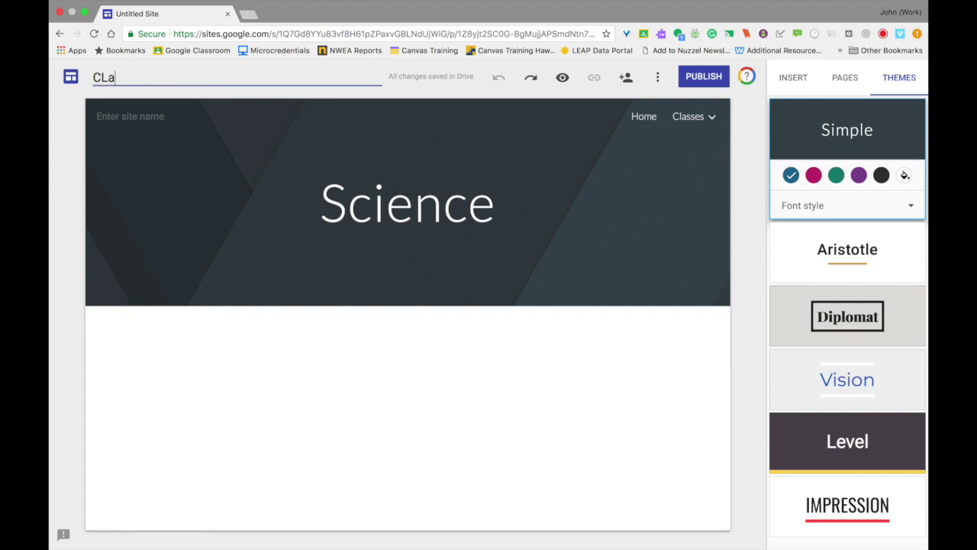
key(BackSpace)
key(BackSpace)
text(lass Pori)
key(BackSpace)
key(BackSpace)
key(BackSpace)
text(rio)
key(BackSpace)
key(BackSpace)
text(oject Site)
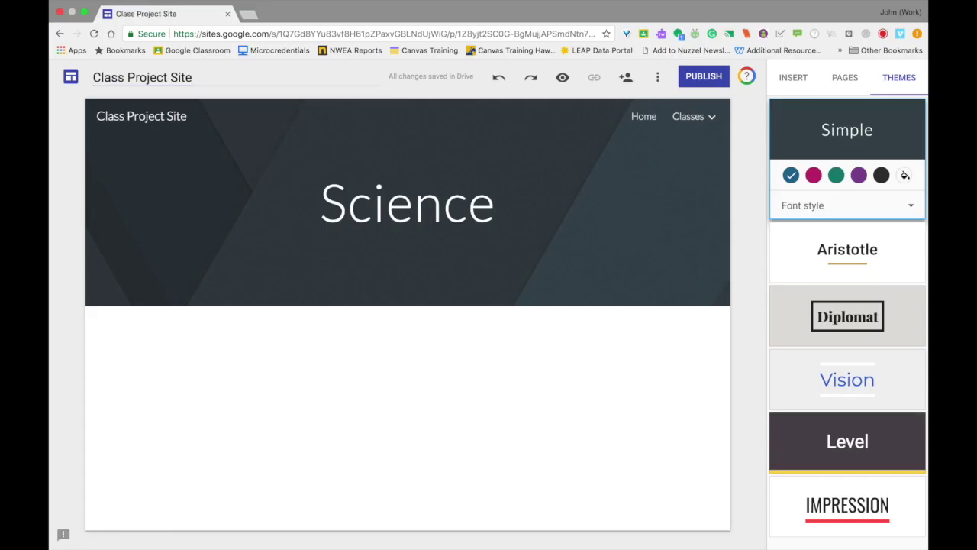
Change the site name displayed in the page header to the owner's first name followed by "'s World War II Site"
click(138, 116)
triple_click(140, 116)
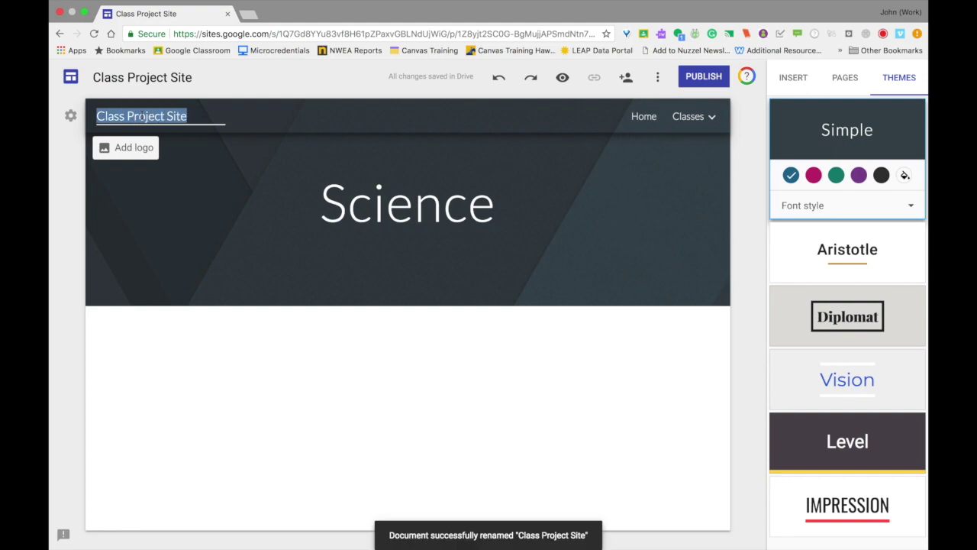
text(John)
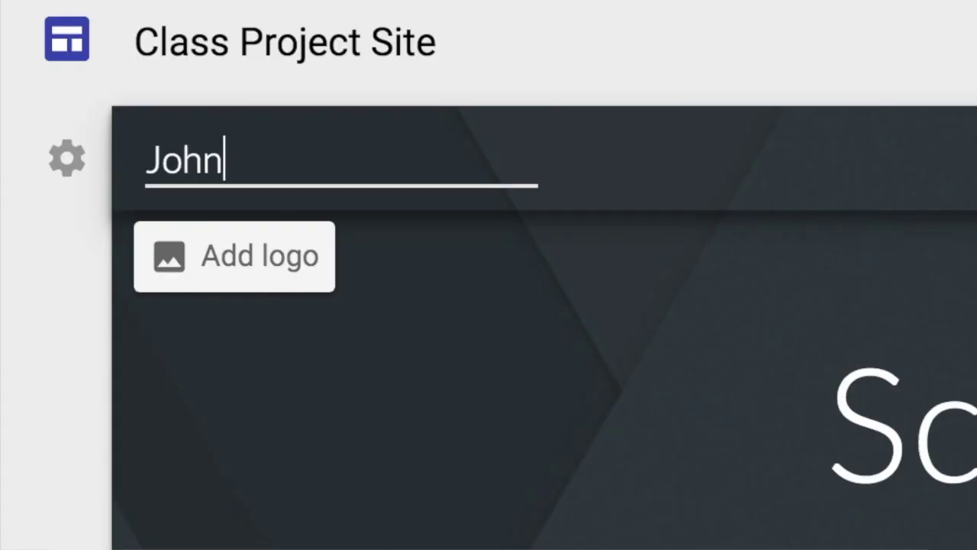
text('s World)
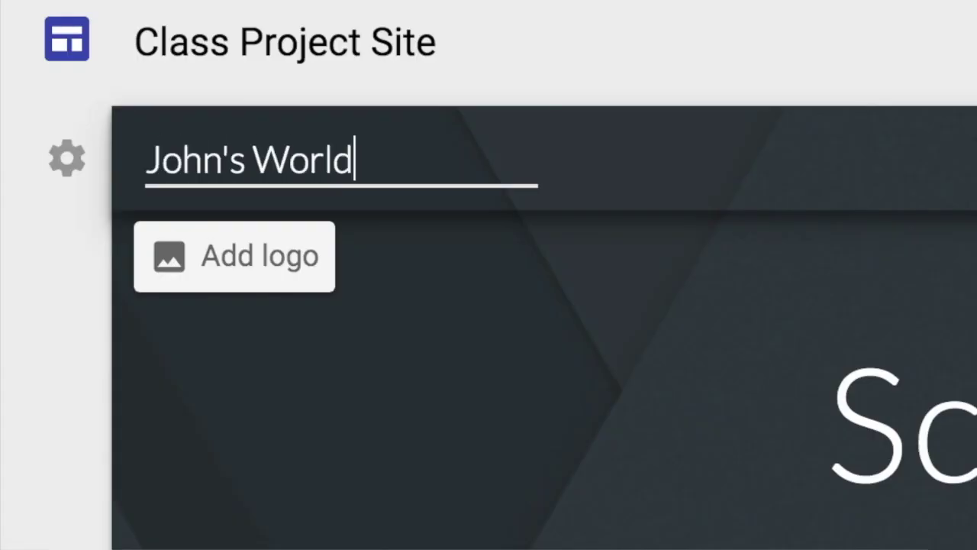
text( War II Site)
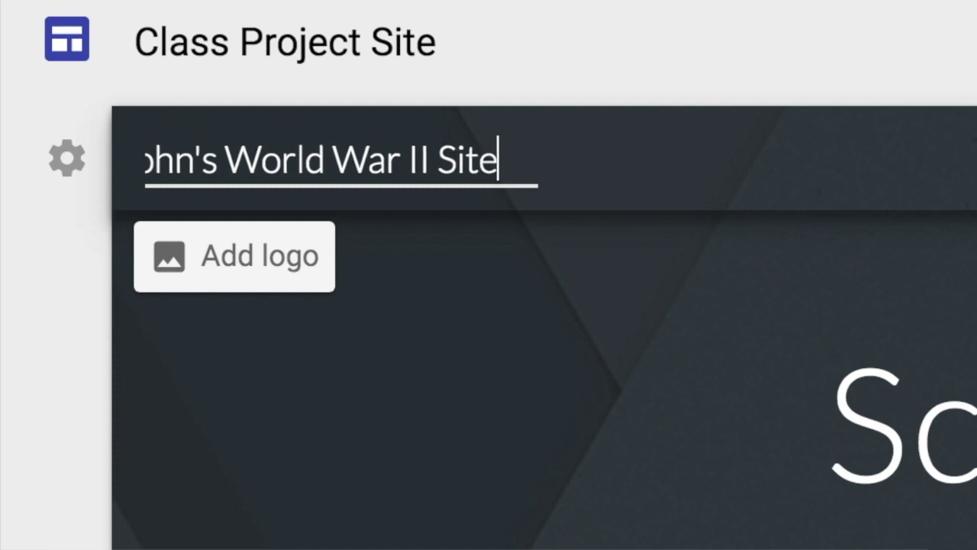
key(Return)
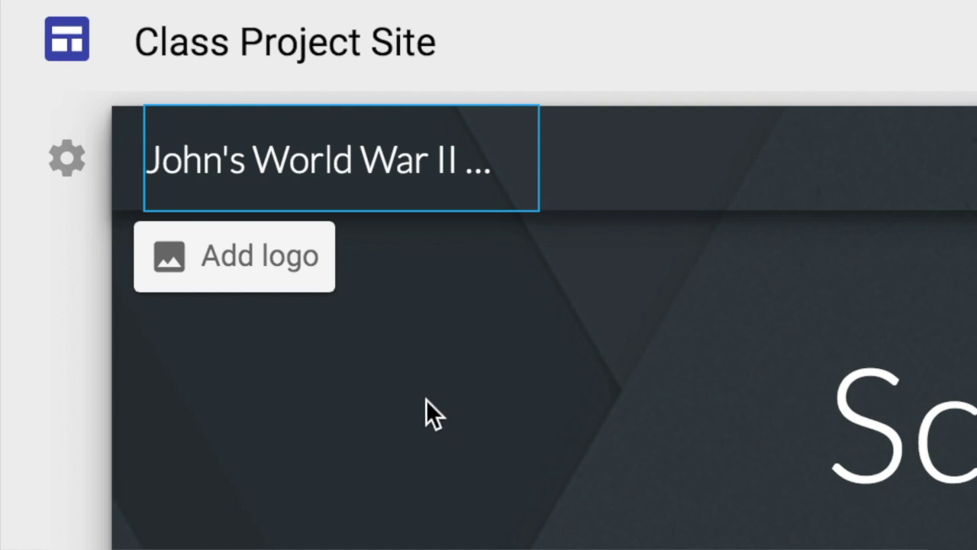
Look at the options for adding a logo, including the image selection dialog, and close the dialog without choosing an image
click(234, 254)
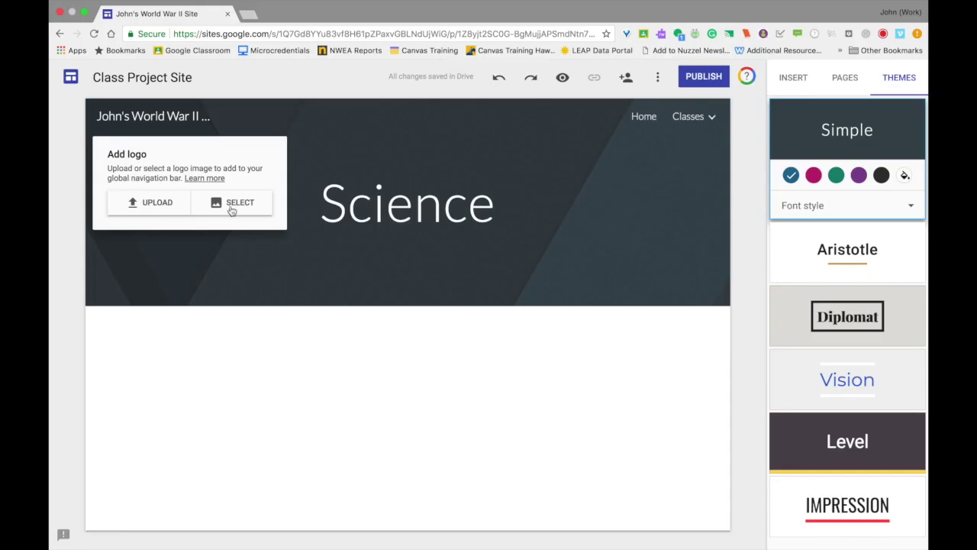
click(235, 207)
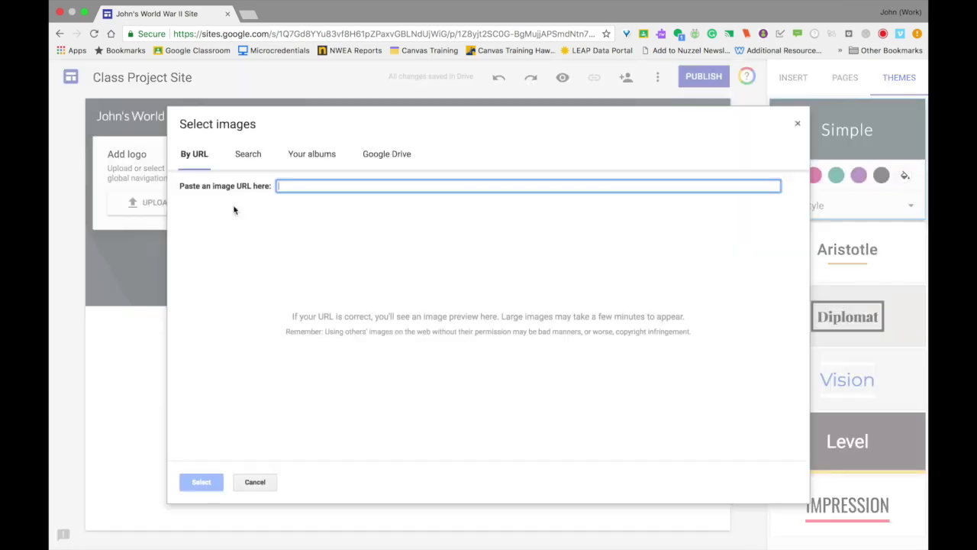
click(256, 483)
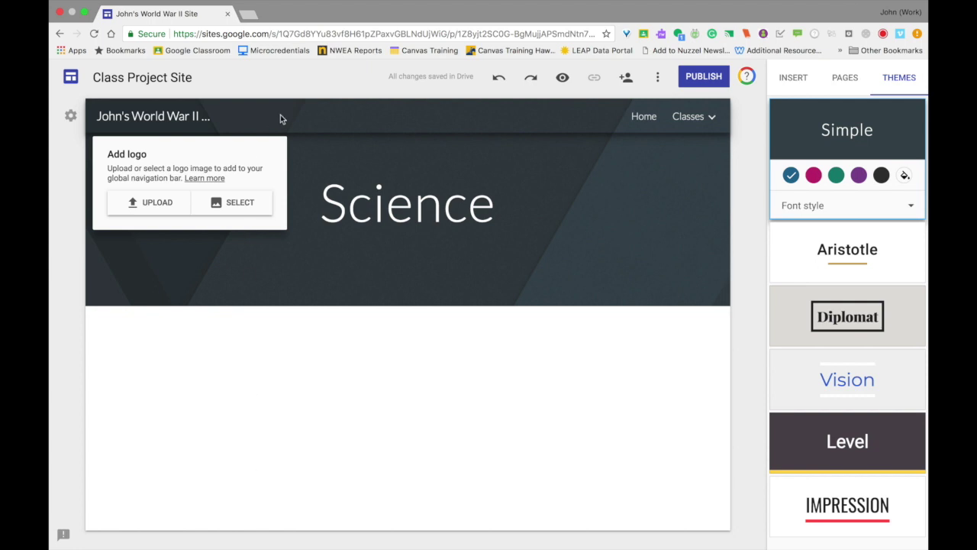
Go to the Home page and replace its placeholder title with "First Page"
click(688, 116)
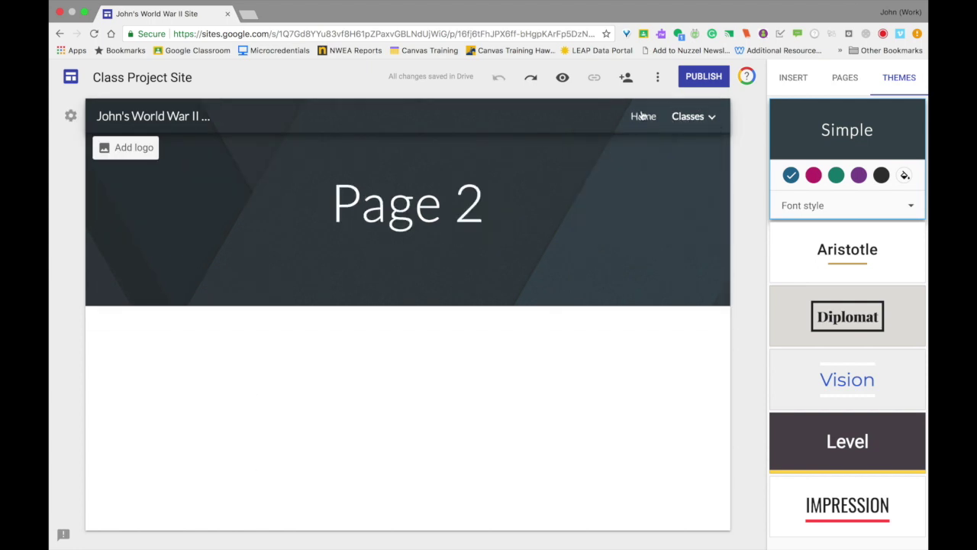
click(643, 117)
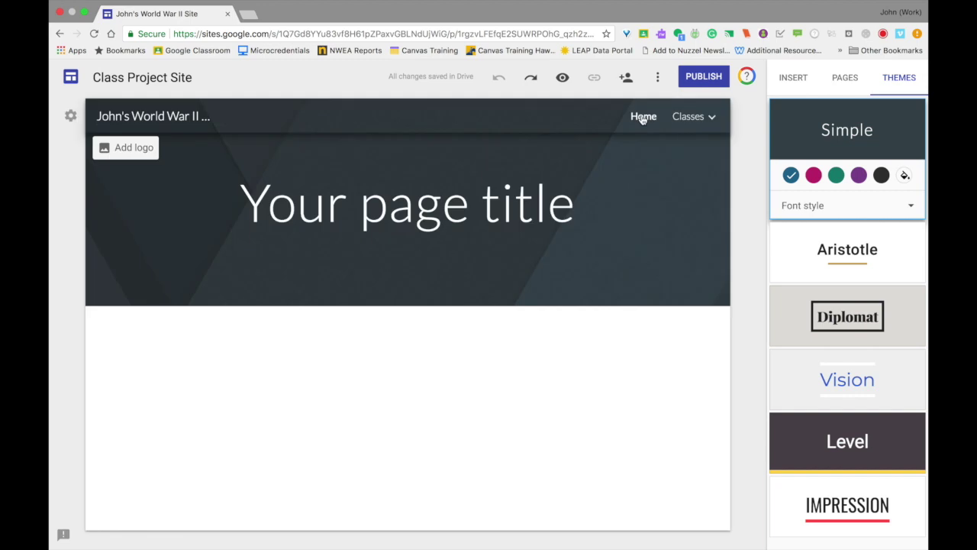
mouse_move(110, 221)
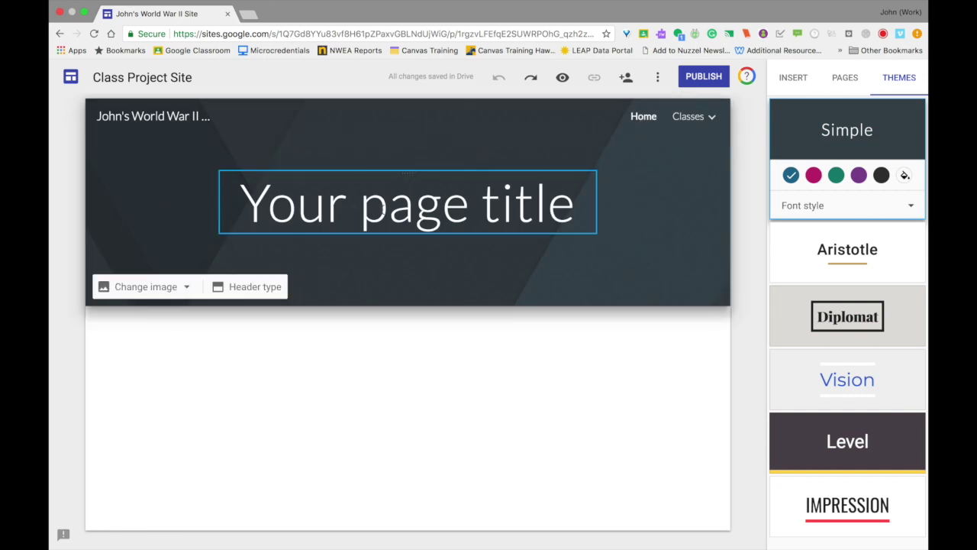
click(383, 210)
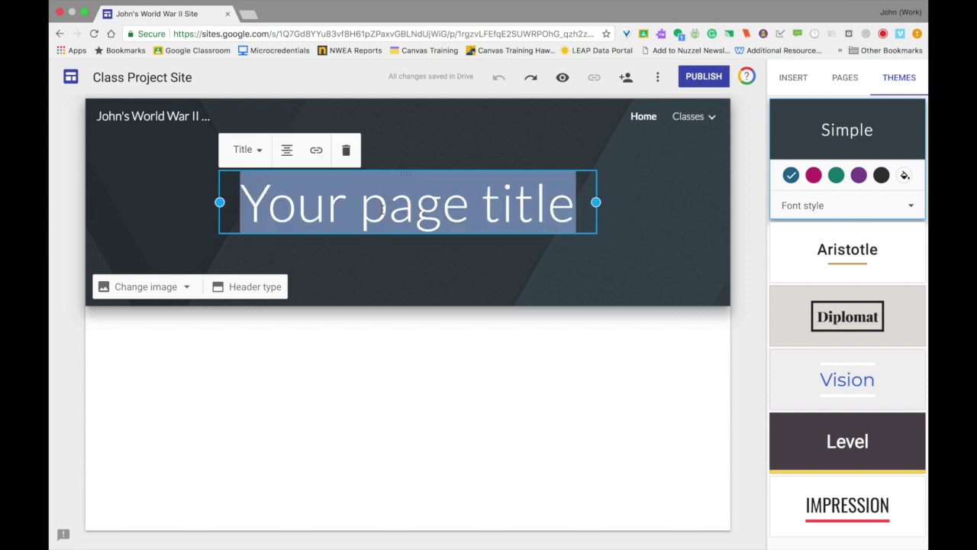
text(First Page)
click(186, 272)
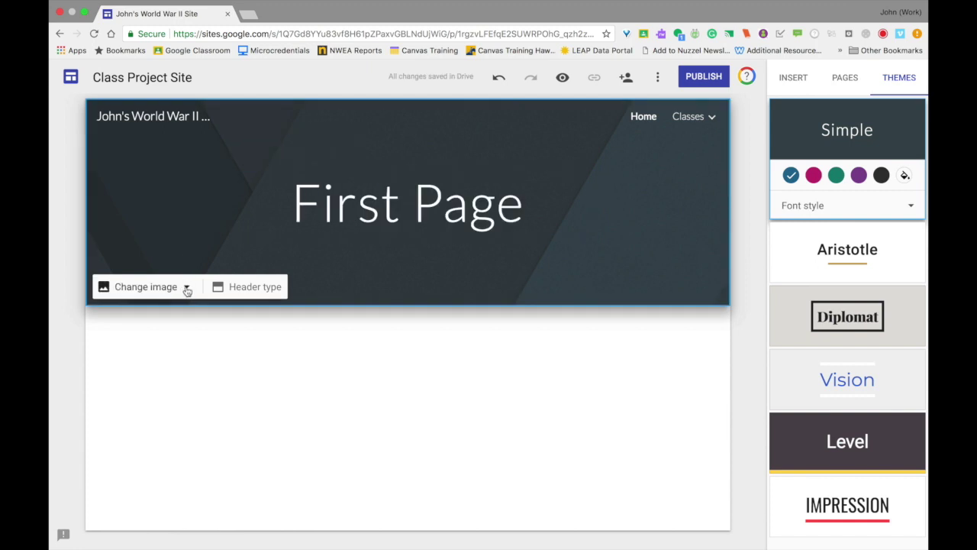
Try the Large banner and Title only header types on the Home page and restore the Banner type
click(261, 294)
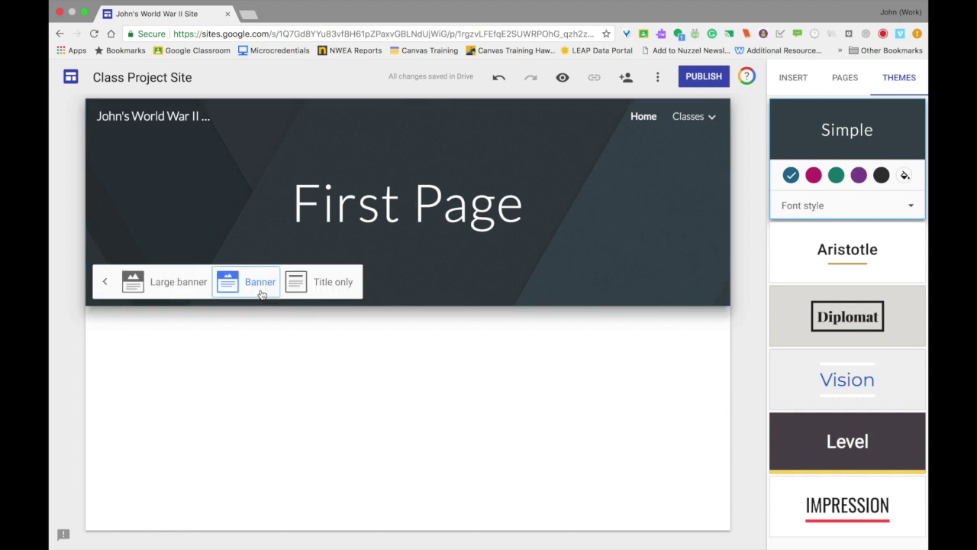
click(175, 291)
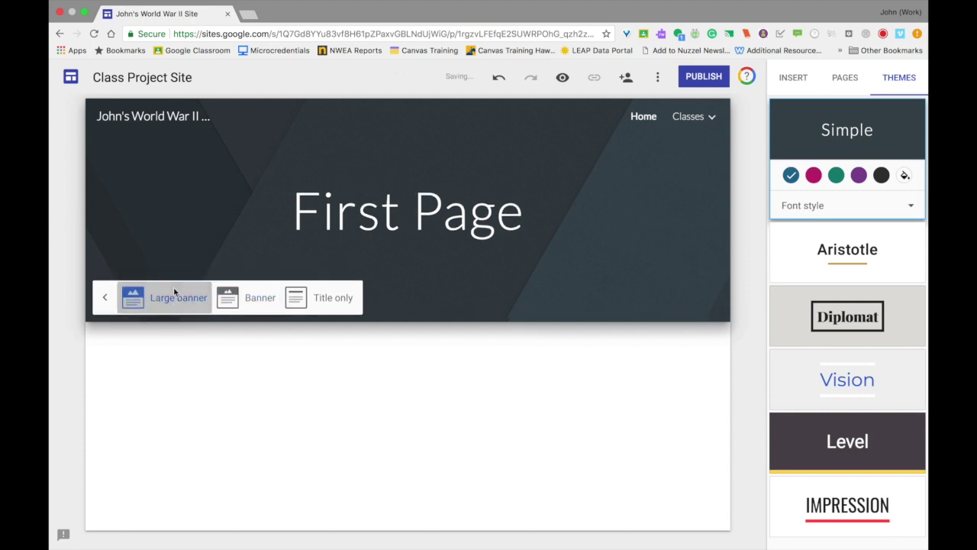
click(260, 391)
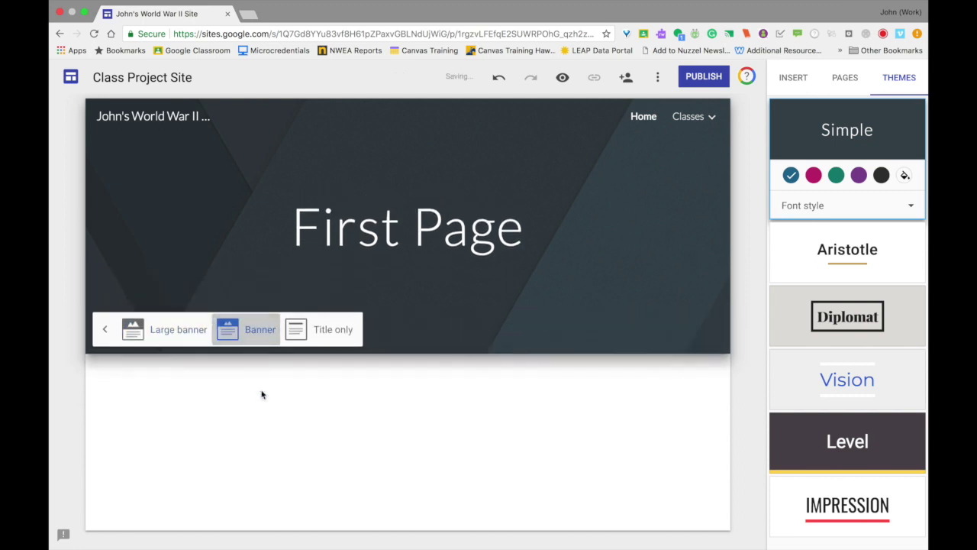
click(331, 287)
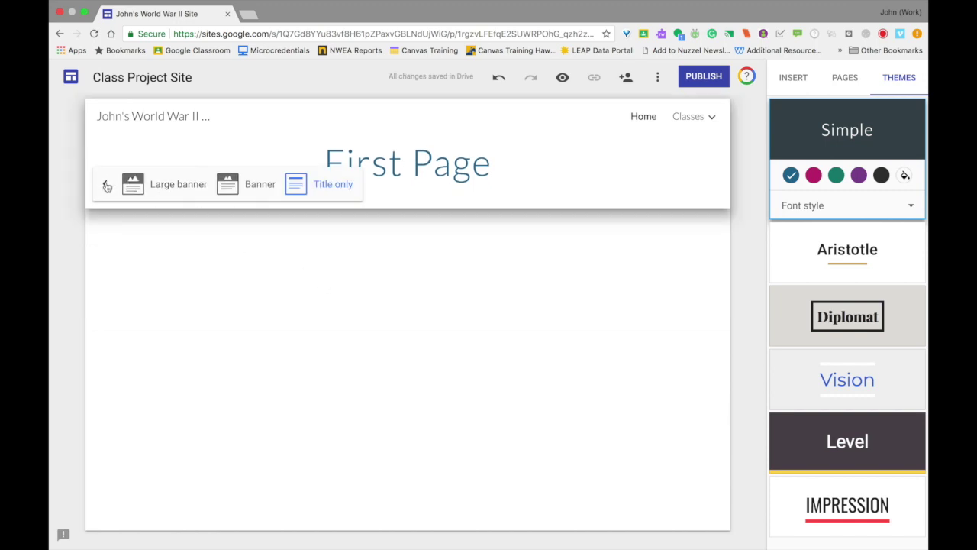
click(255, 188)
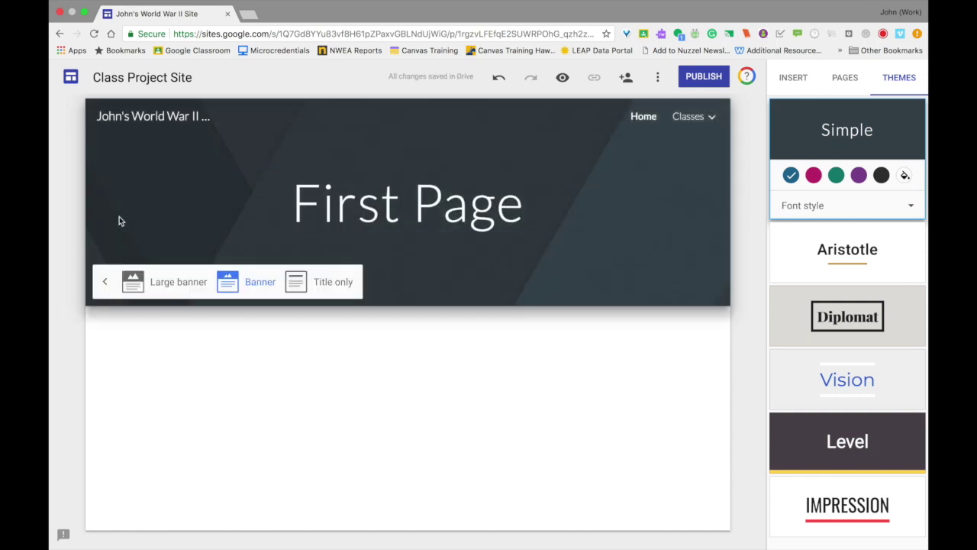
click(106, 285)
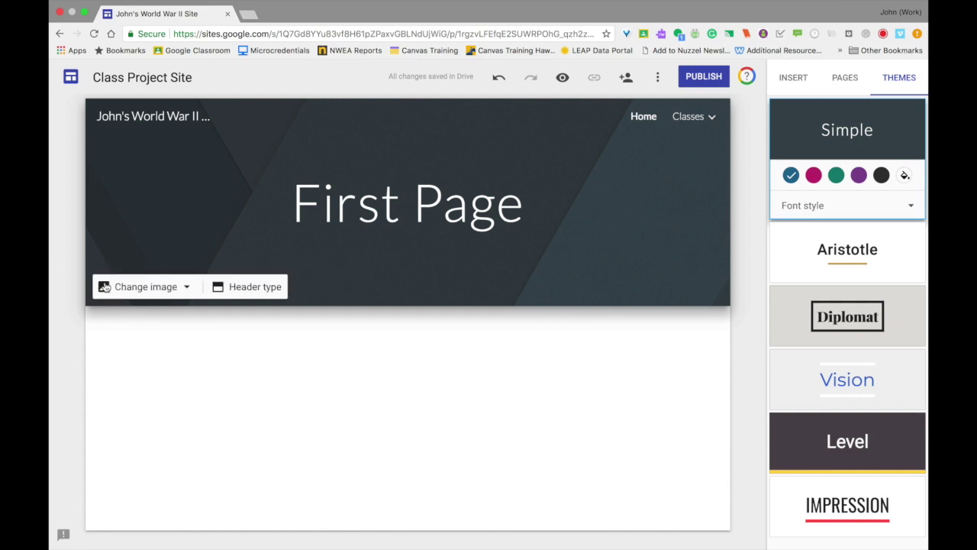
Browse the gallery of replacement images for the Home page header and cancel without selecting one
click(186, 288)
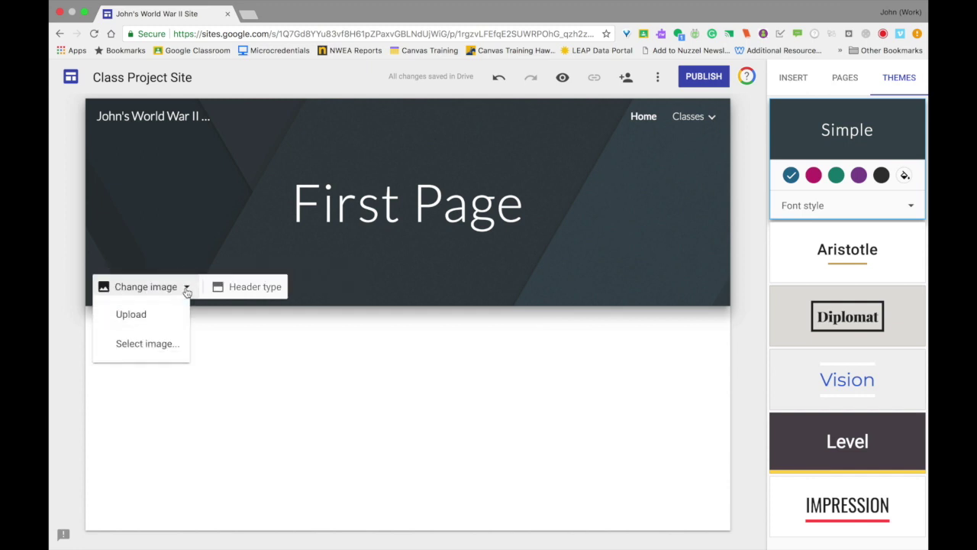
click(157, 345)
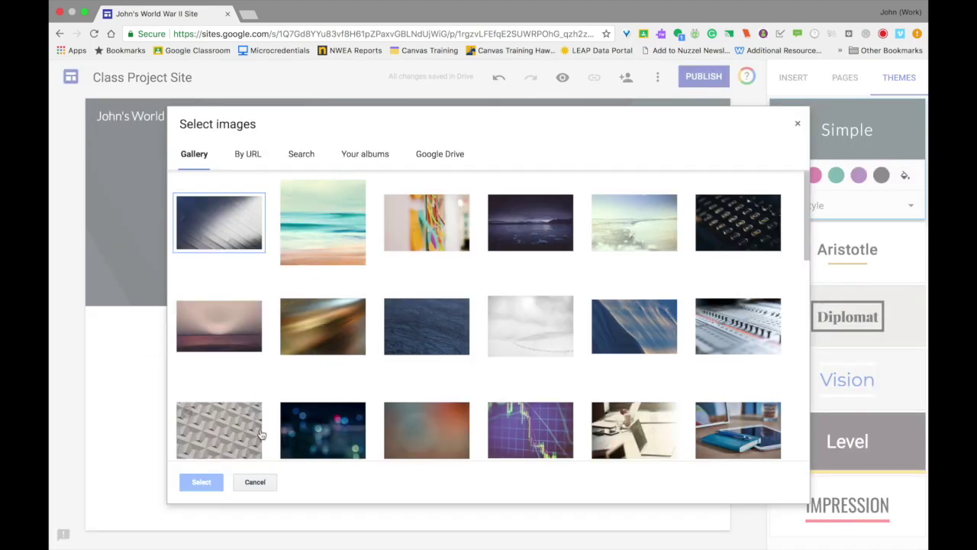
click(255, 482)
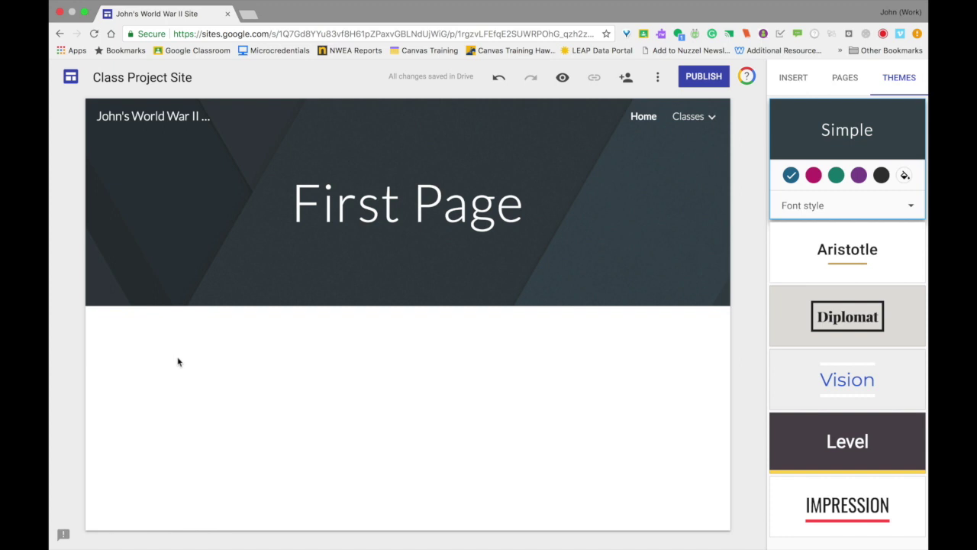
Insert an empty text box below the header on the Home page
click(791, 80)
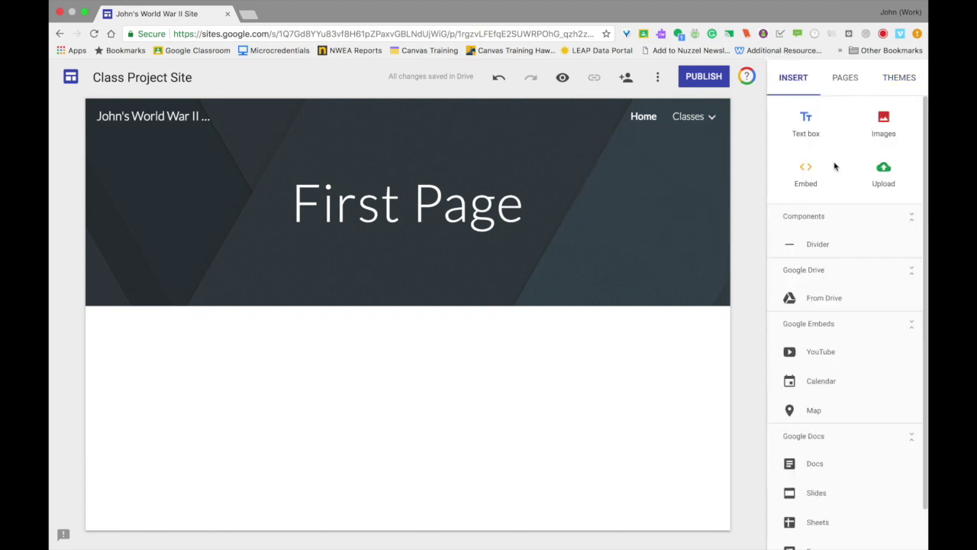
double_click(226, 389)
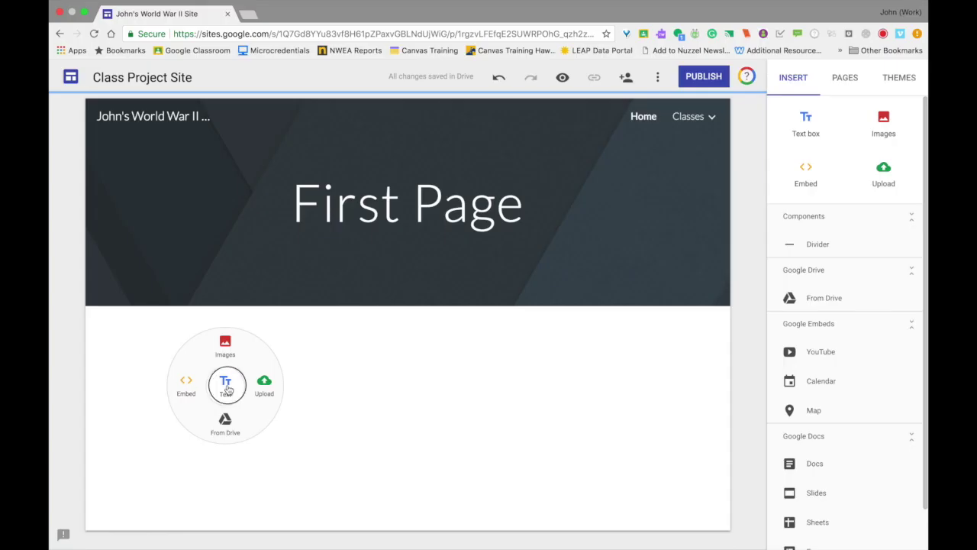
click(227, 386)
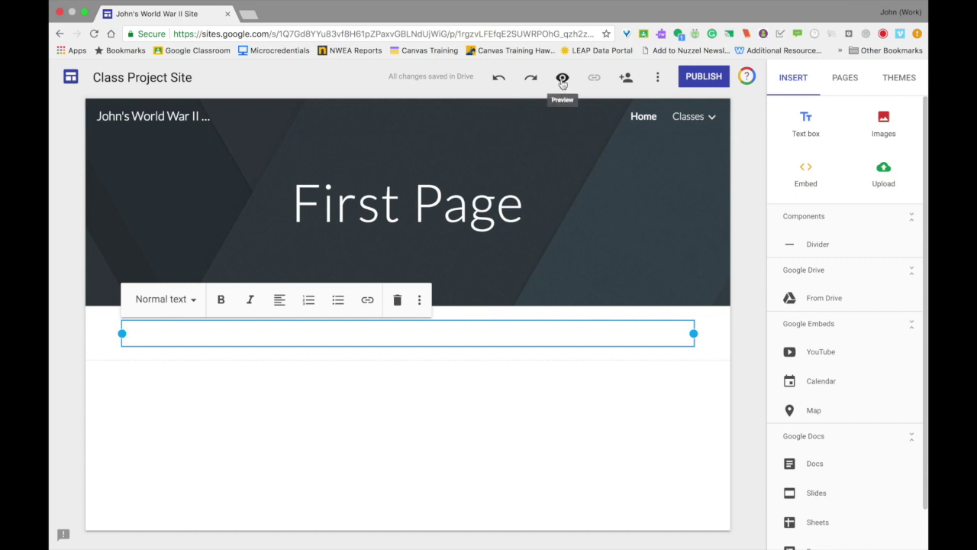
Preview the site in the phone, tablet and large screen layouts and return to the editor
click(562, 80)
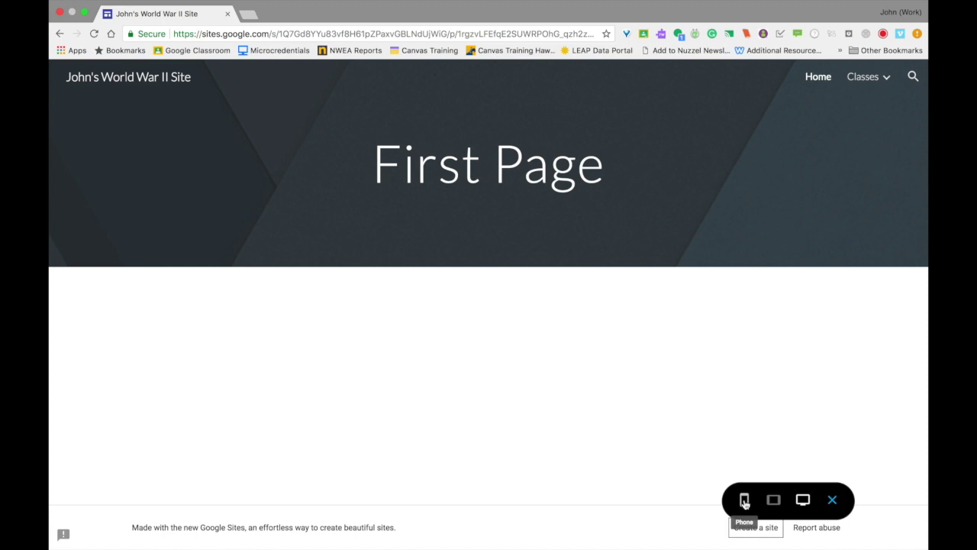
click(744, 500)
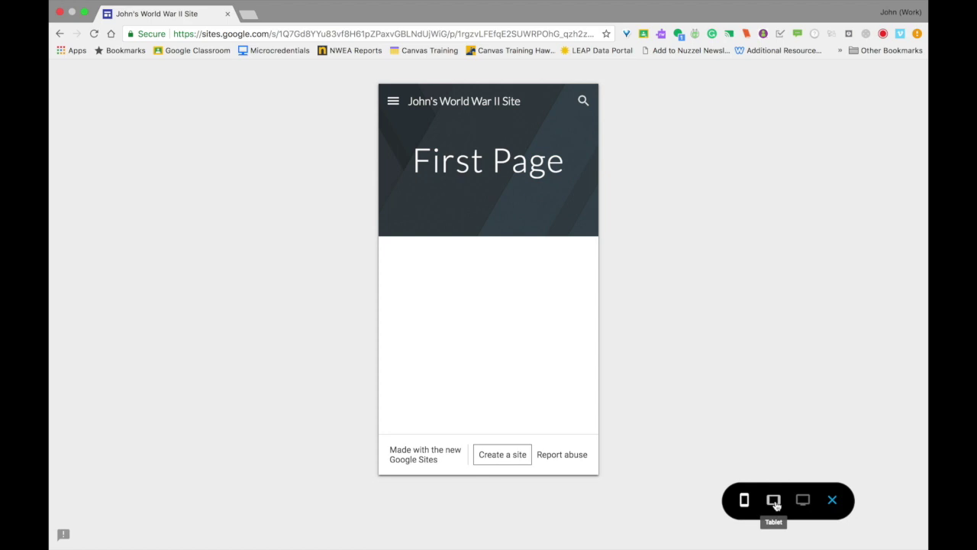
click(774, 502)
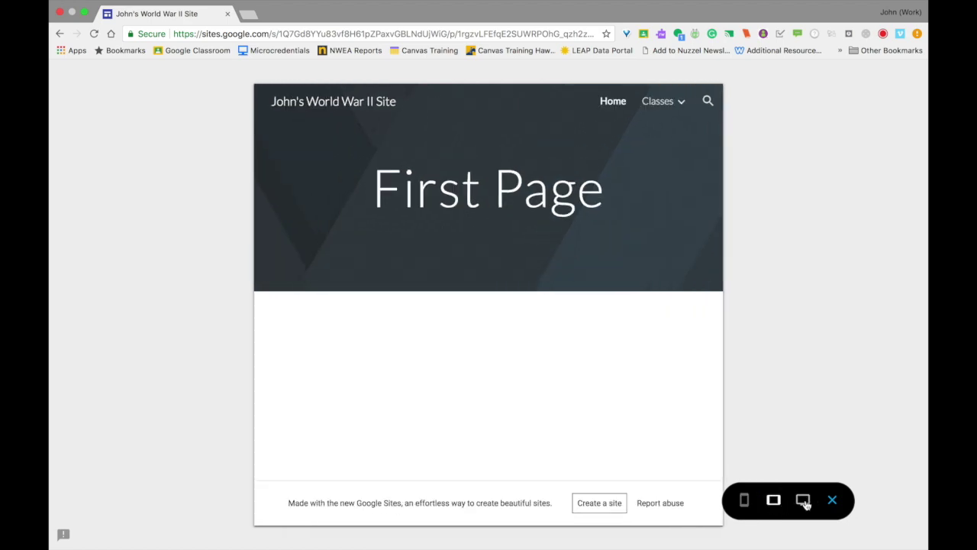
click(804, 501)
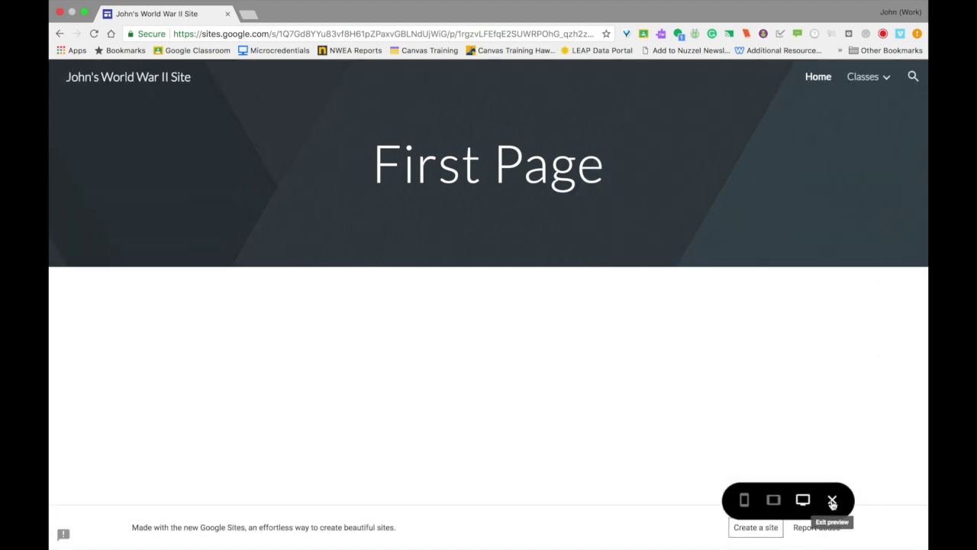
click(832, 501)
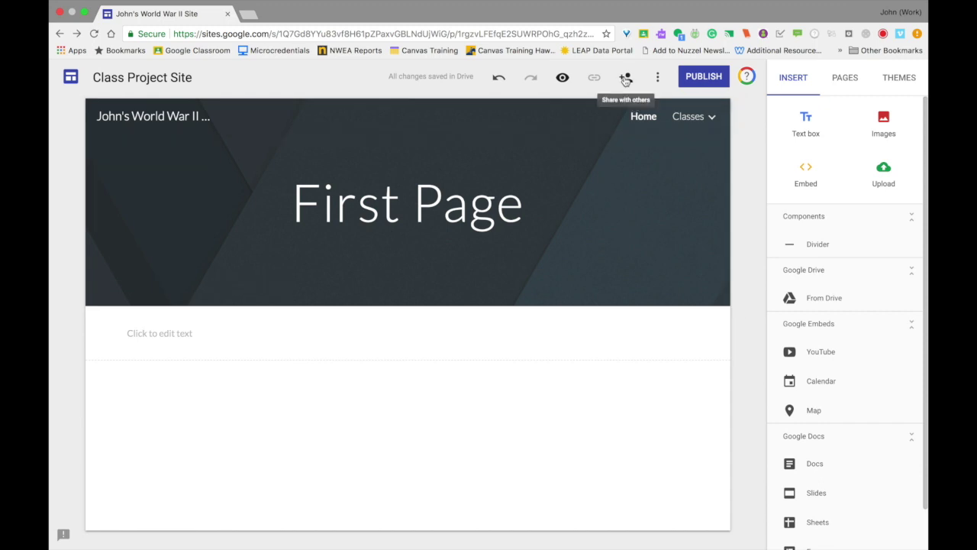
Examine the site's sharing settings and close them without inviting anyone
click(625, 80)
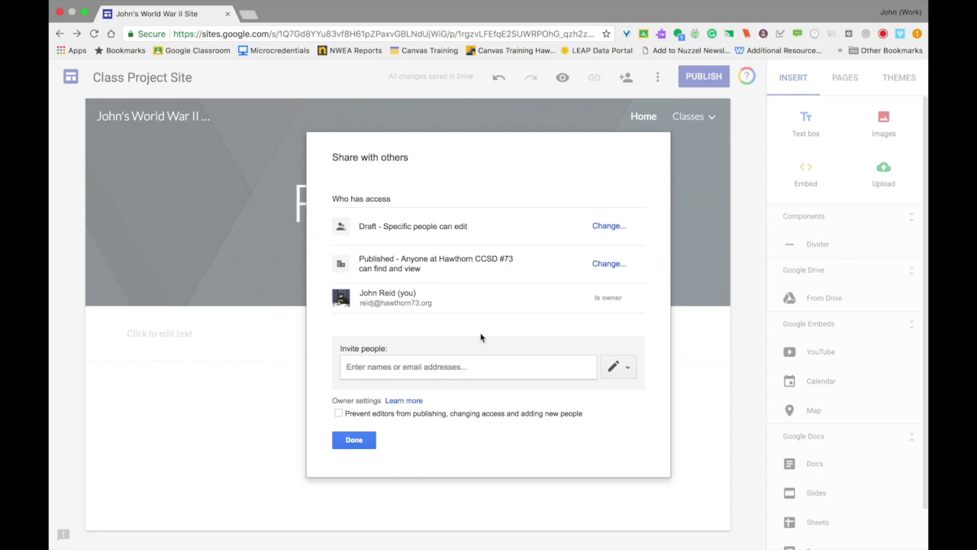
click(363, 441)
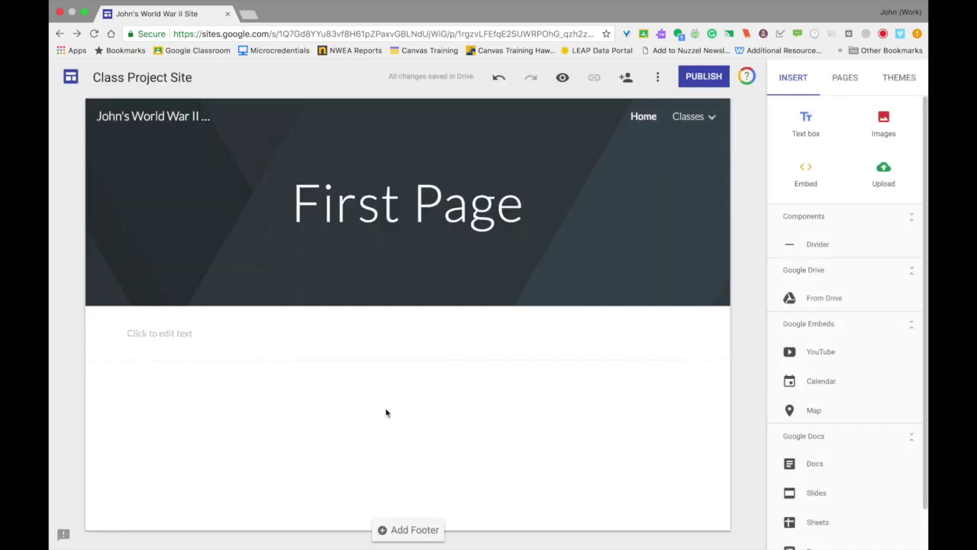
Start publishing the site and replace its suggested web address with the owner's first name followed directly by "ww2"
click(704, 77)
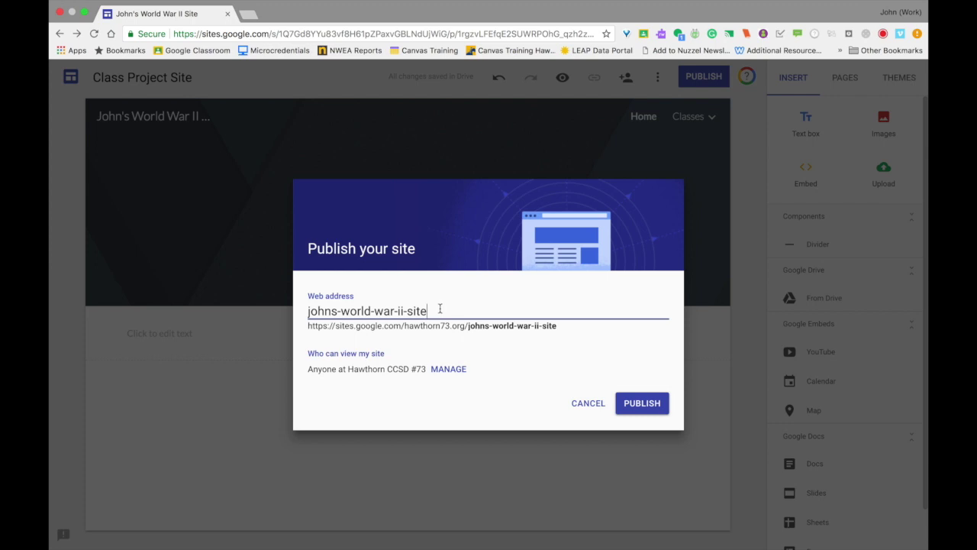
triple_click(440, 308)
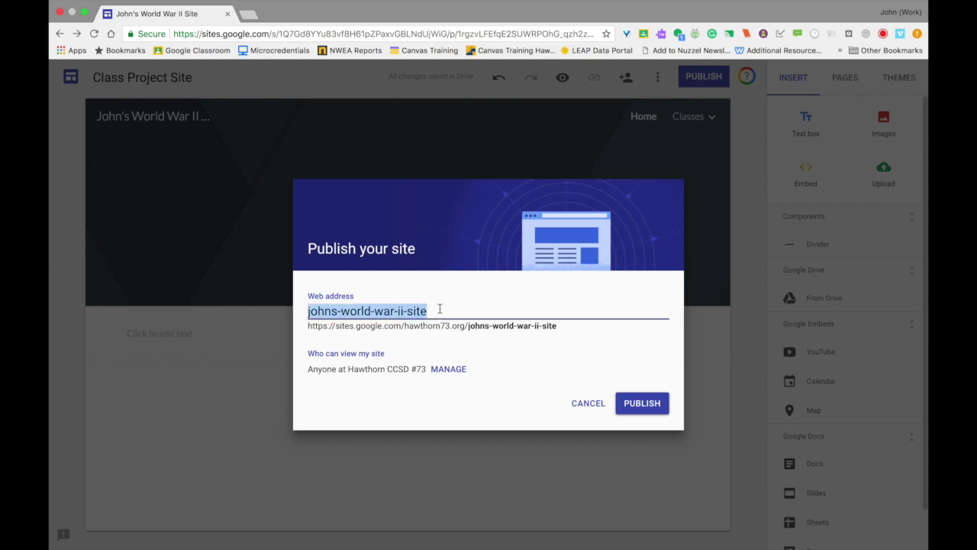
key(BackSpace)
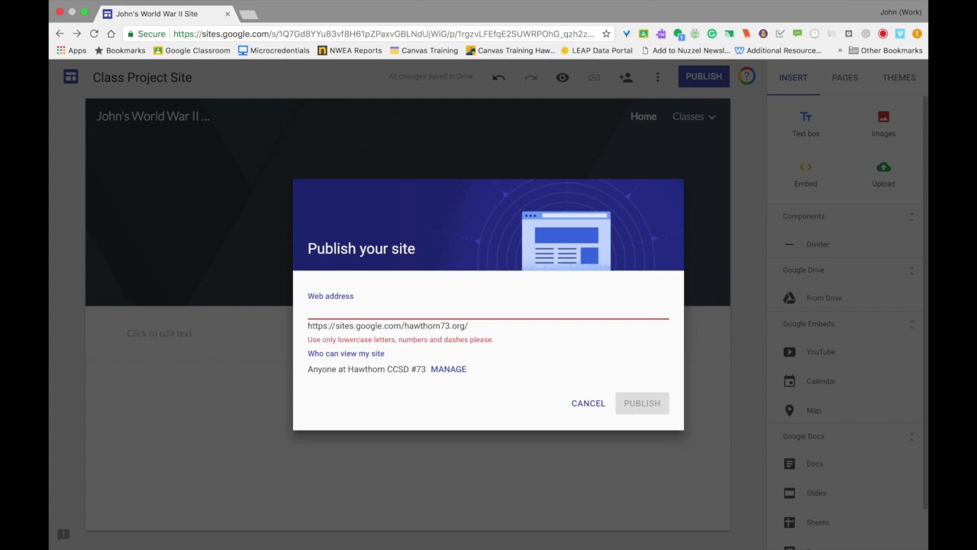
text(johnww2)
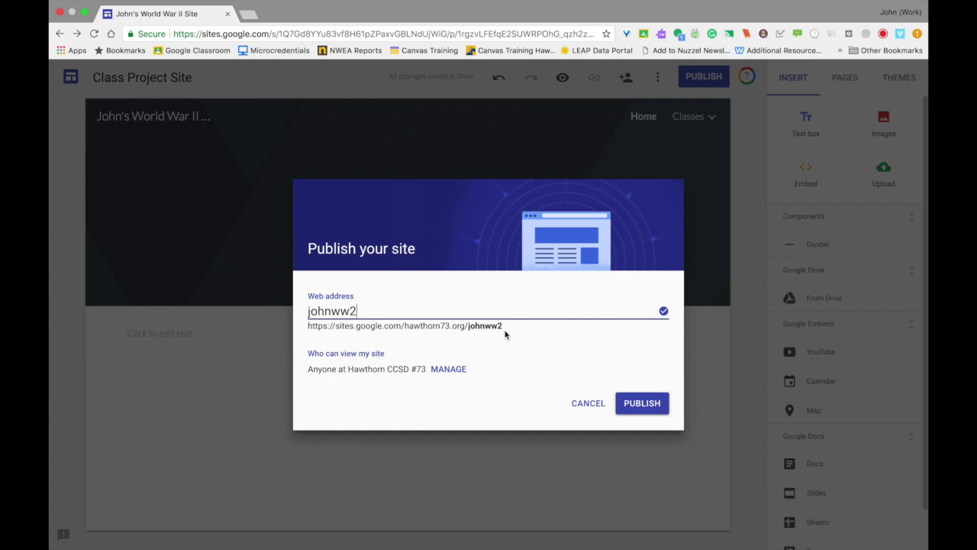
Manage who can view the published site, save the option for anyone at Hawthorn CCSD #73, and close the sharing settings
click(633, 406)
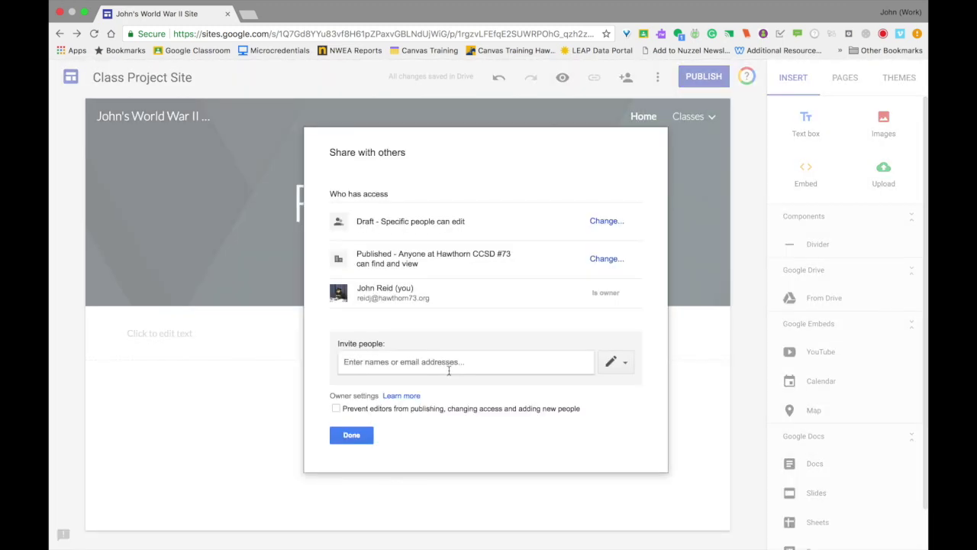
click(611, 260)
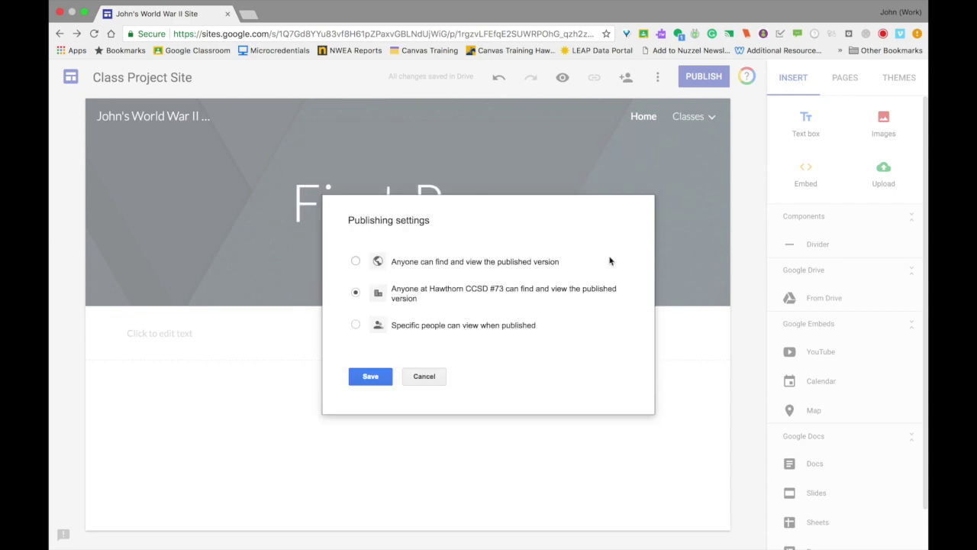
click(372, 378)
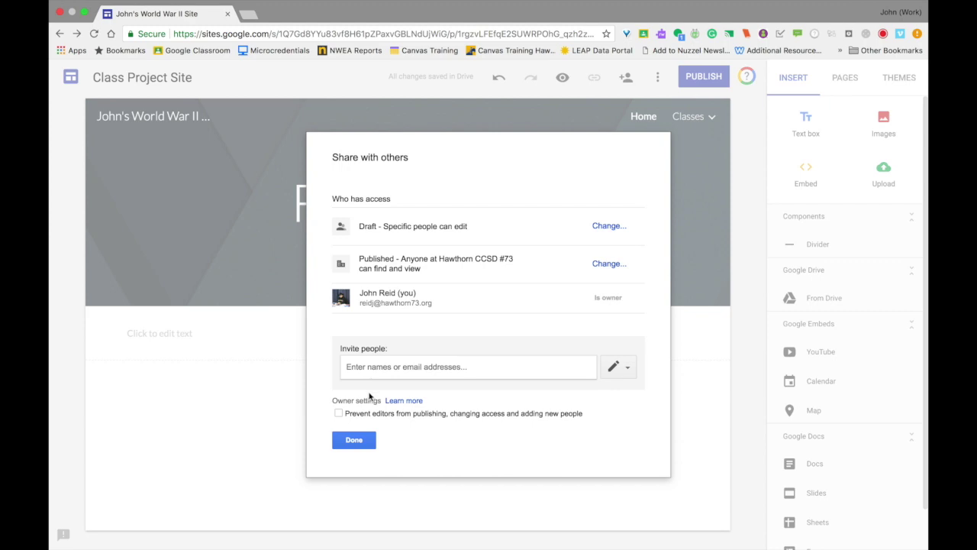
click(355, 441)
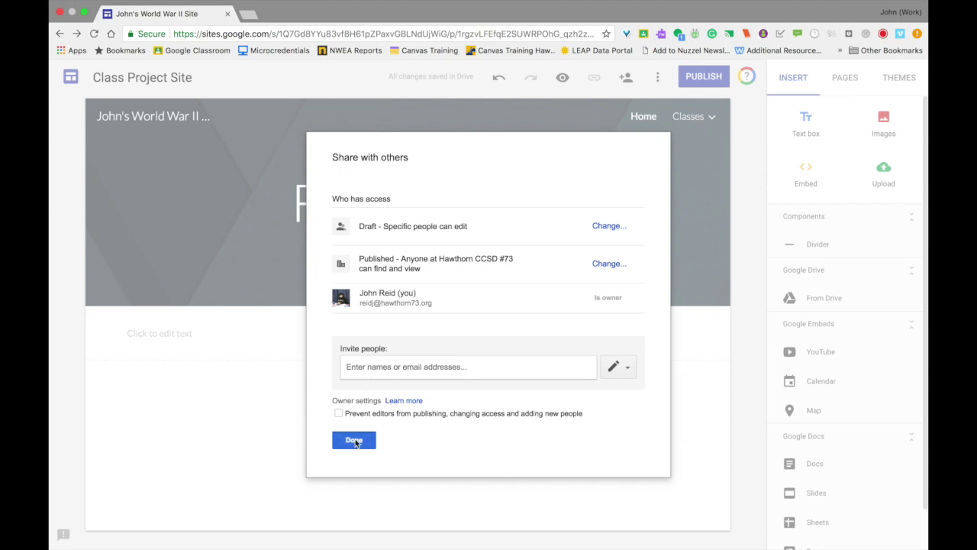